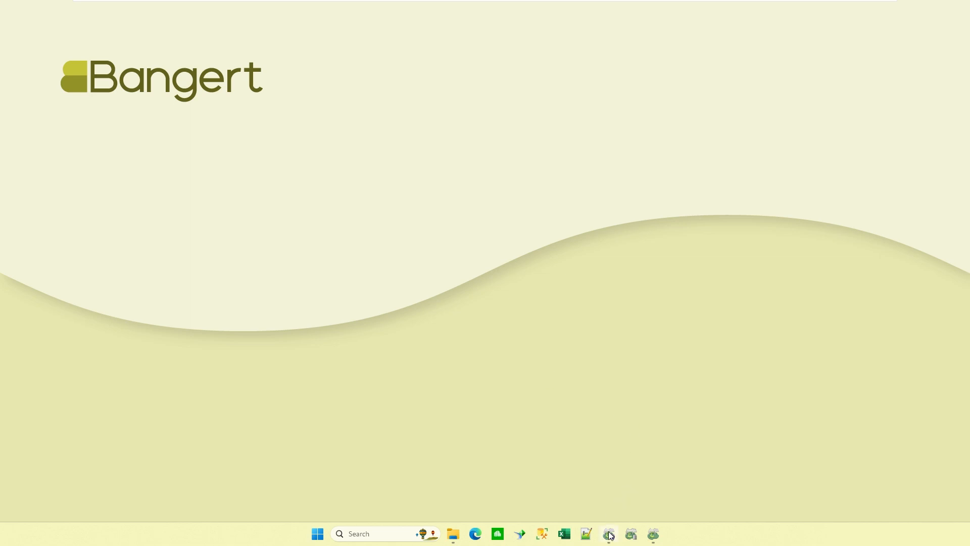
# - Switch to the Estimating Management Console and open the Database_HowTo_Version23 standard database for editing
pyautogui.moveTo(610, 537)
pyautogui.click(609, 492)
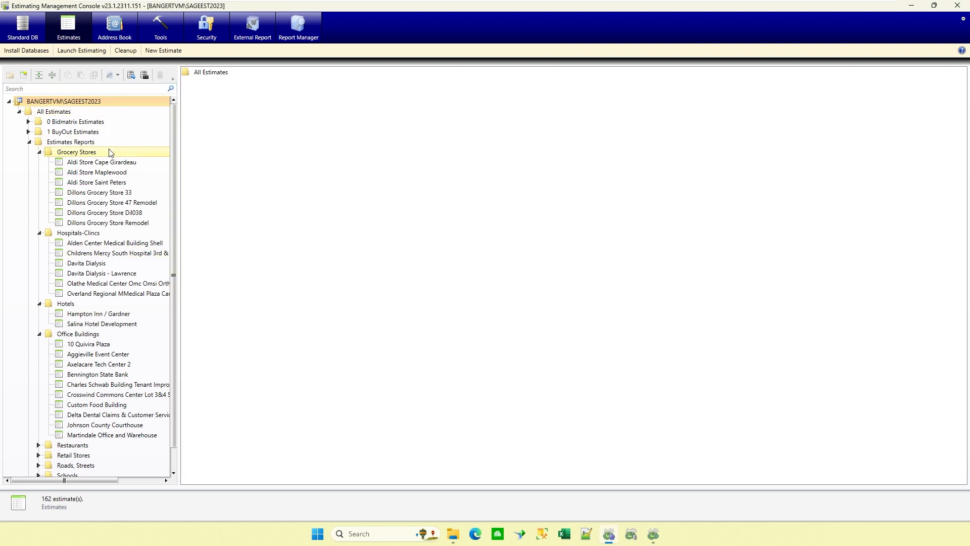
pyautogui.click(29, 41)
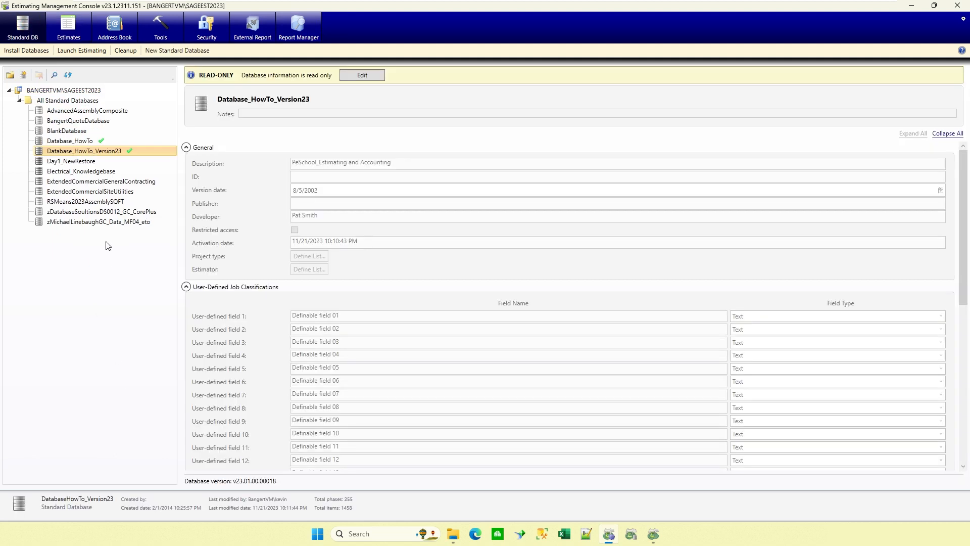
pyautogui.click(116, 152)
pyautogui.click(367, 79)
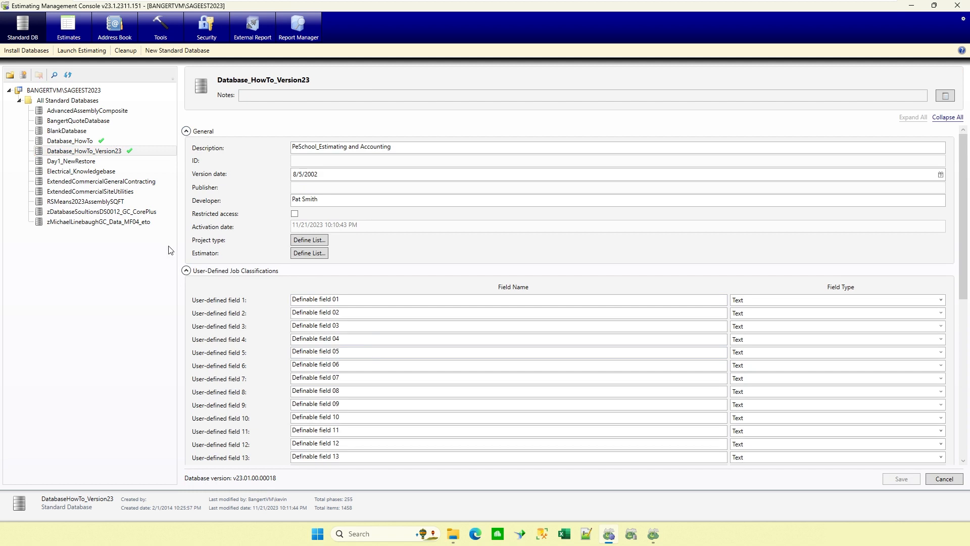
# - Open the database's Project type list definition and add the value Grocery Stores
pyautogui.click(311, 242)
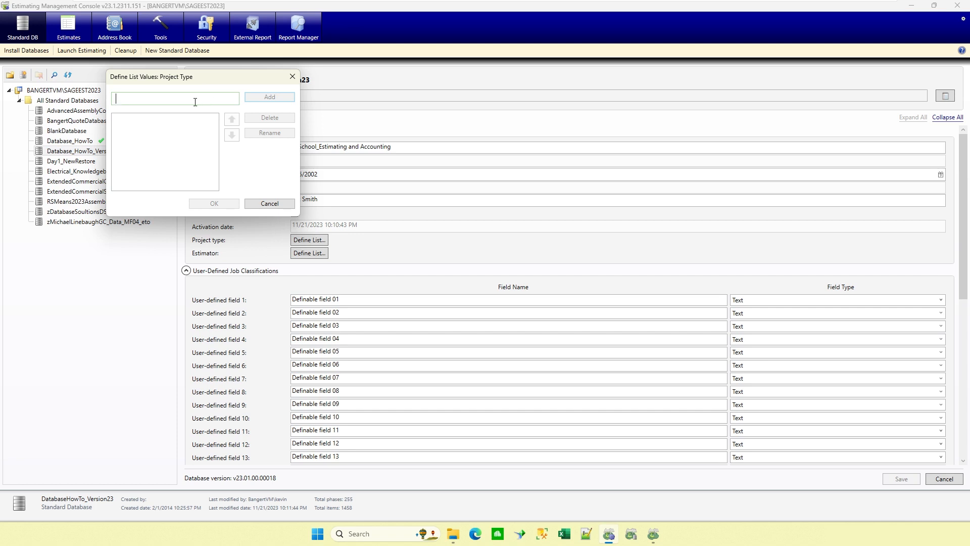
pyautogui.write('Gro')
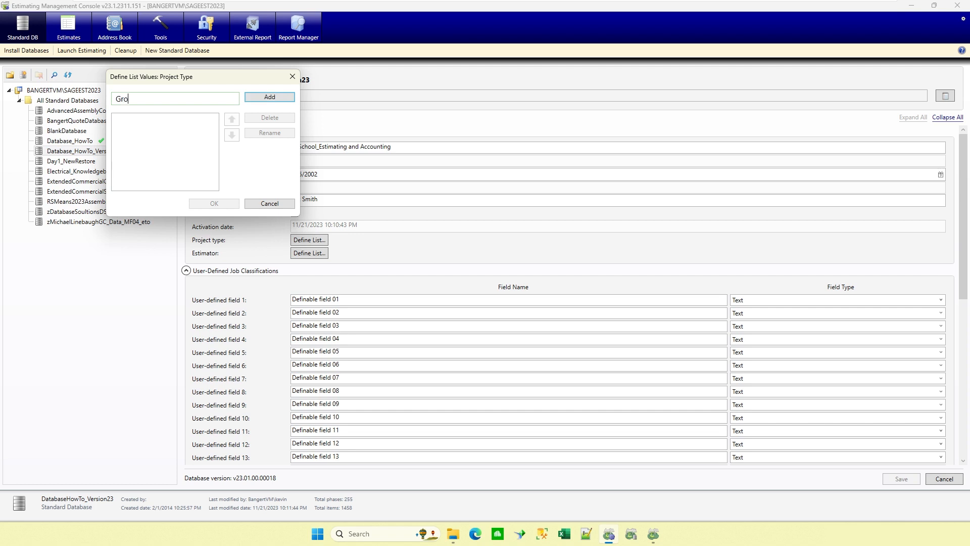
pyautogui.write('cery Stores')
pyautogui.click(269, 97)
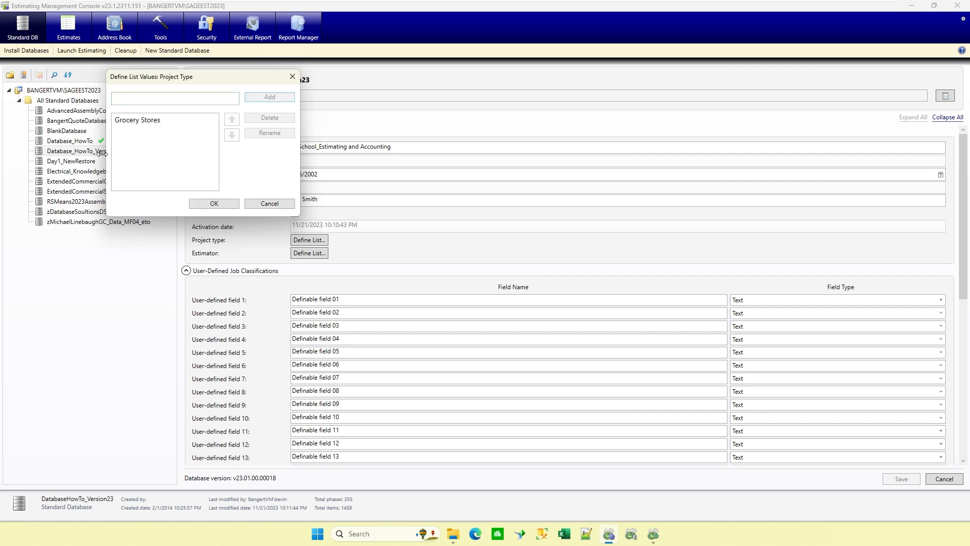
# - Add Hospitals-Clincs as a value in the Project Type list
pyautogui.write('Ho')
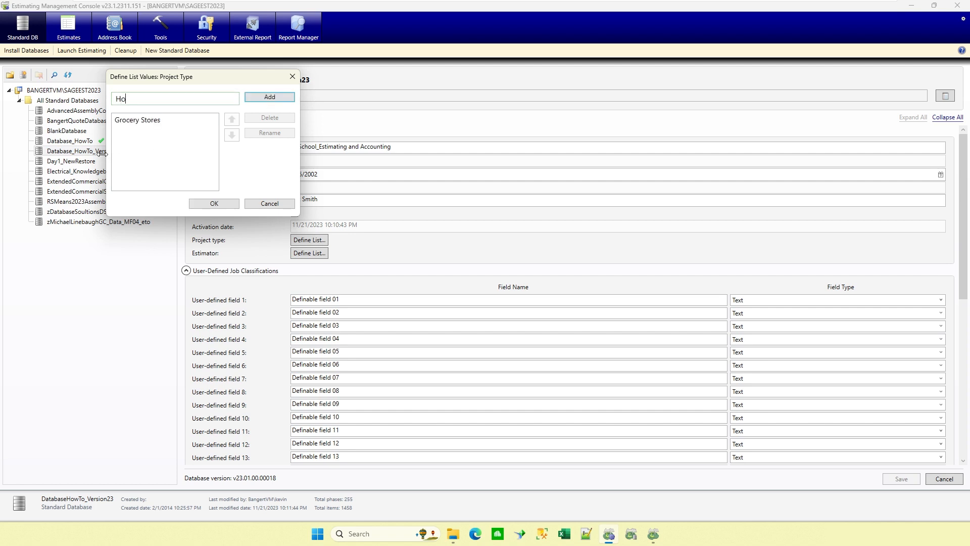
pyautogui.write('spitals')
pyautogui.write('-C')
pyautogui.write('lin')
pyautogui.write('ce')
pyautogui.click(284, 99)
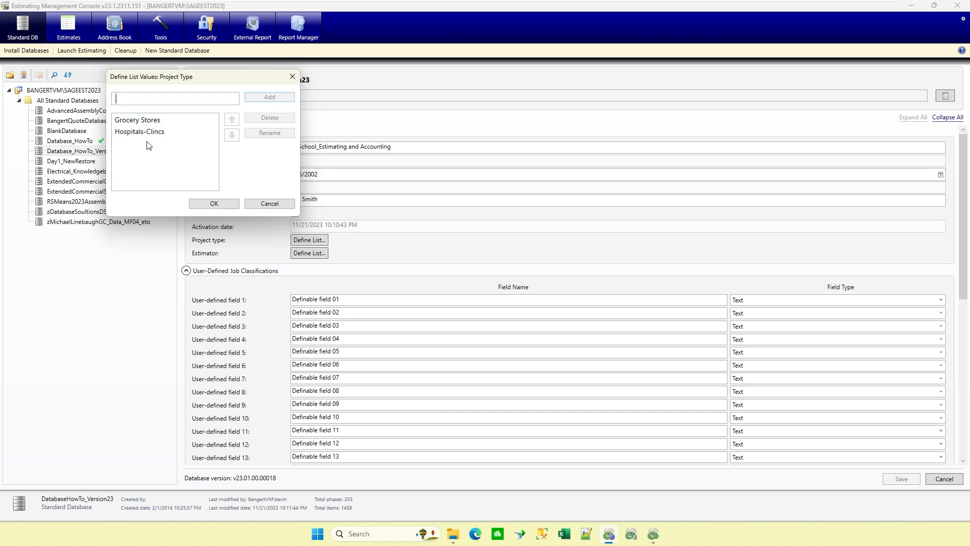
# - Add Hotels and Office Buildings to the Project Type list and accept the list
pyautogui.click(155, 132)
pyautogui.write('Hotel')
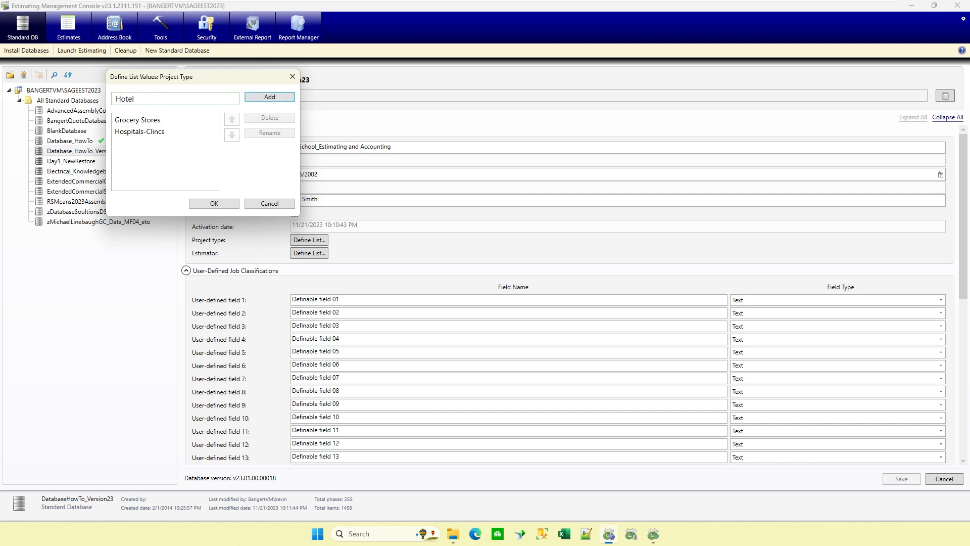
pyautogui.write('s')
pyautogui.click(261, 102)
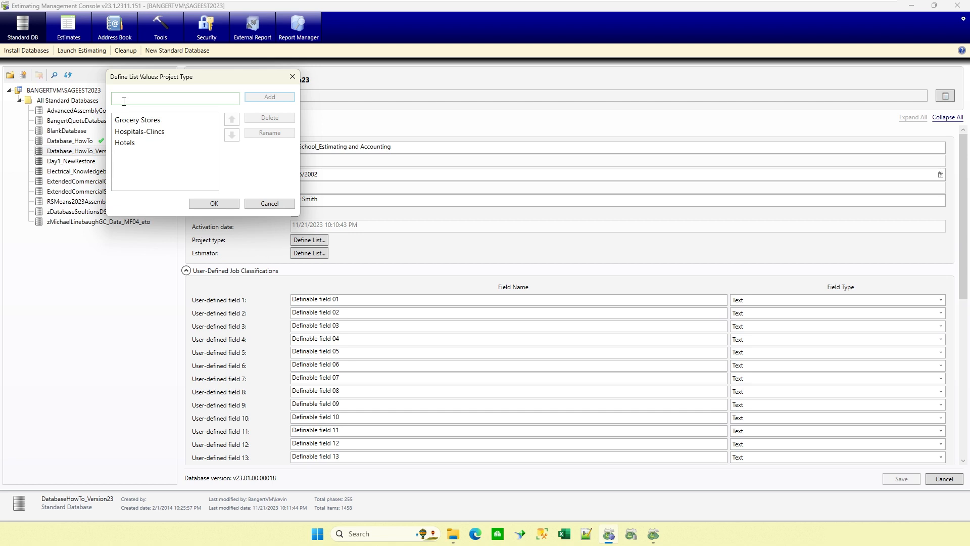
pyautogui.write('Off')
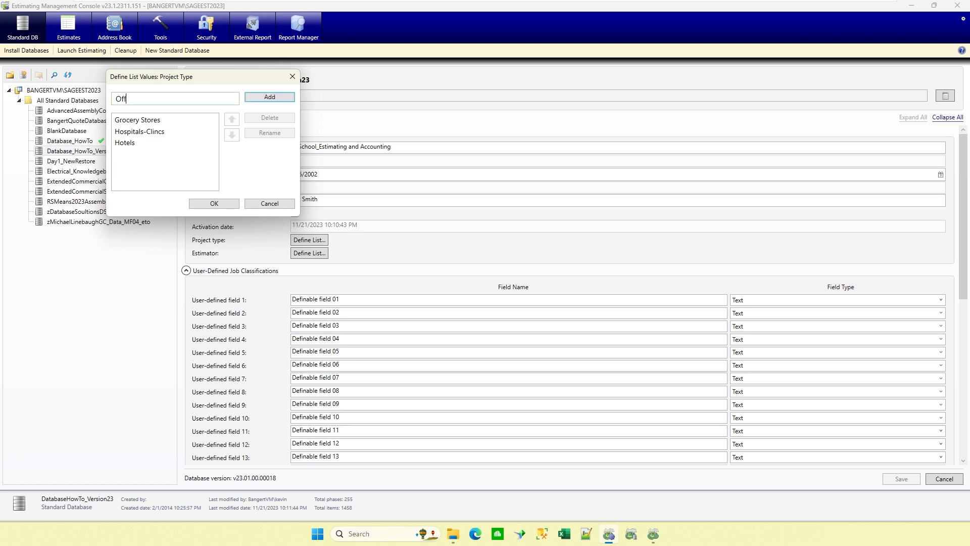
pyautogui.write('ice Buildings')
pyautogui.click(269, 97)
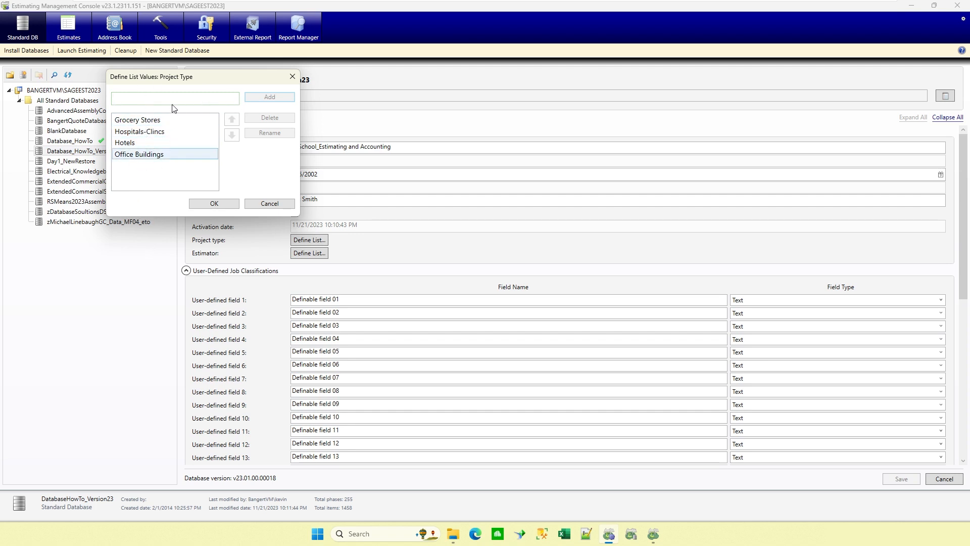
pyautogui.click(213, 204)
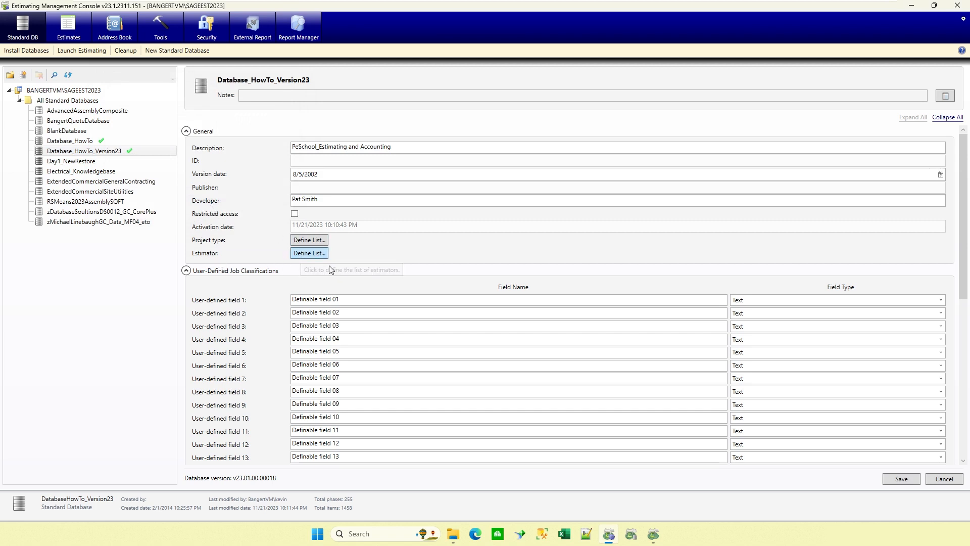
# - Define the Estimator list with the three estimators' first names and accept it
pyautogui.click(302, 254)
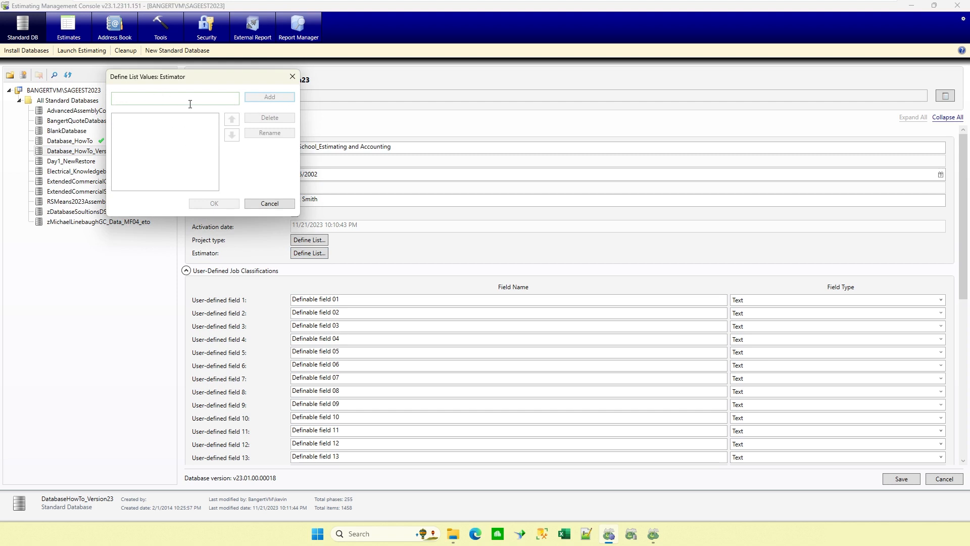
pyautogui.write('Kevin')
pyautogui.click(264, 98)
pyautogui.write('Kurt')
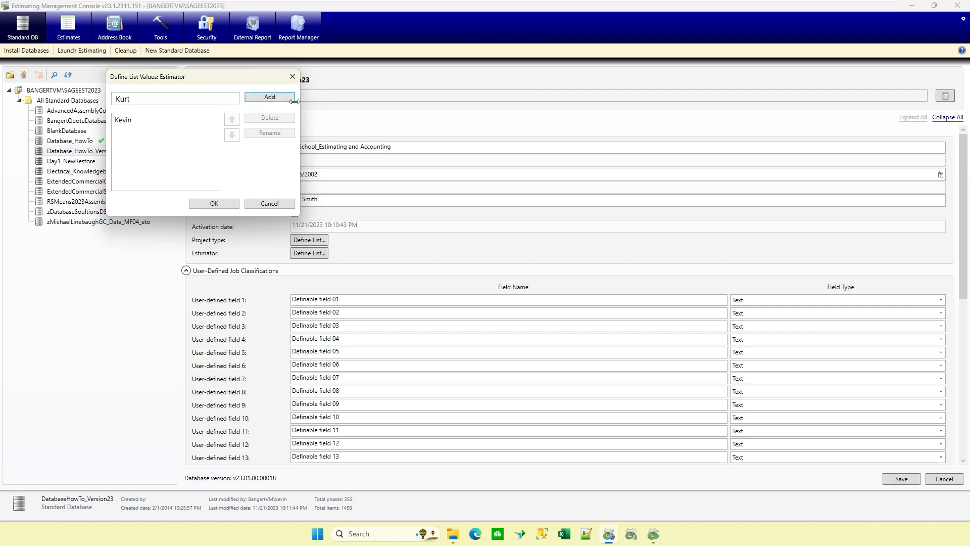
pyautogui.press('Return')
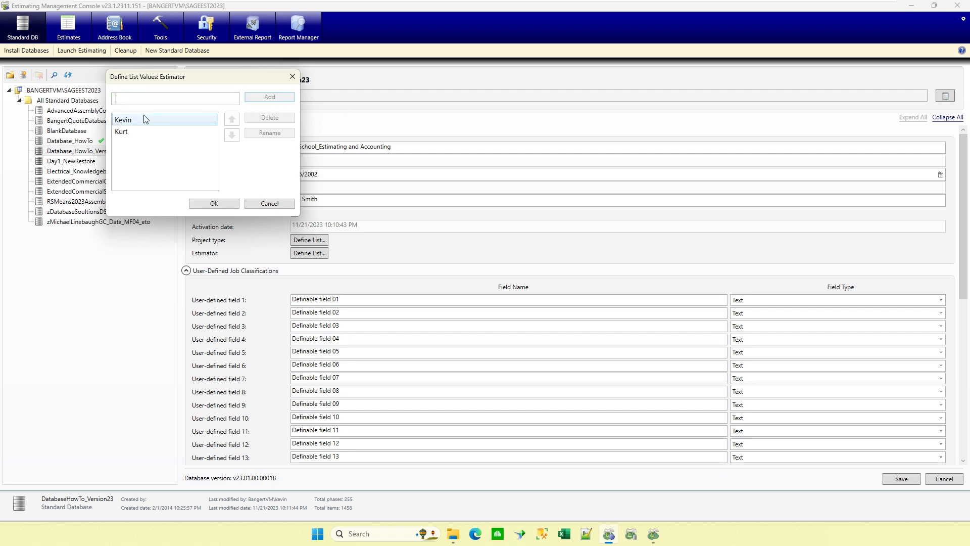
pyautogui.write('Brett')
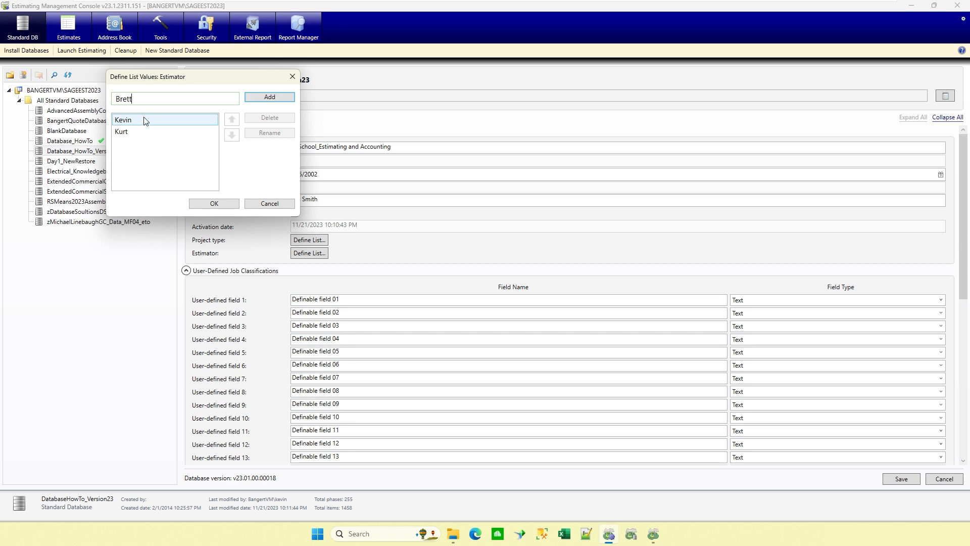
pyautogui.click(279, 98)
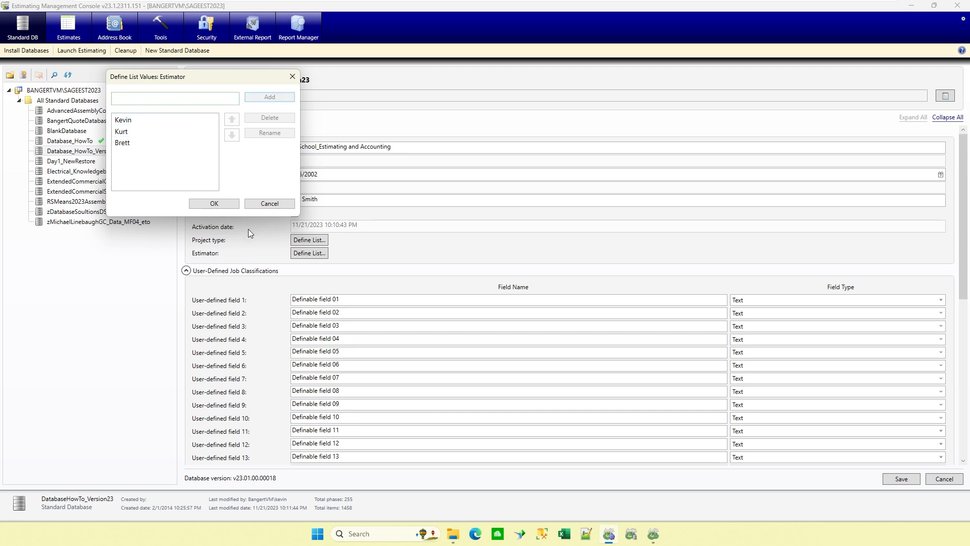
pyautogui.click(225, 206)
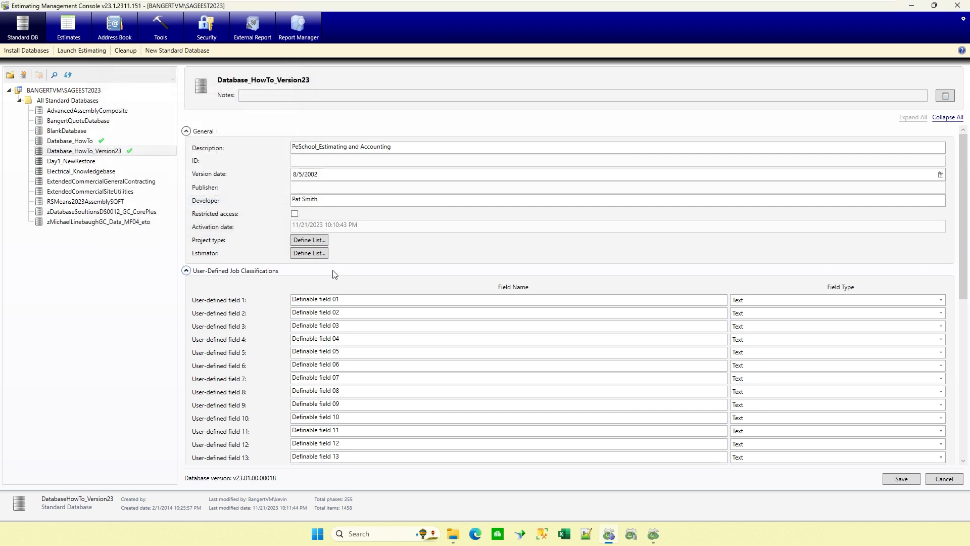
# - Rename user-defined job classification field 1 to Plan Date
pyautogui.click(329, 297)
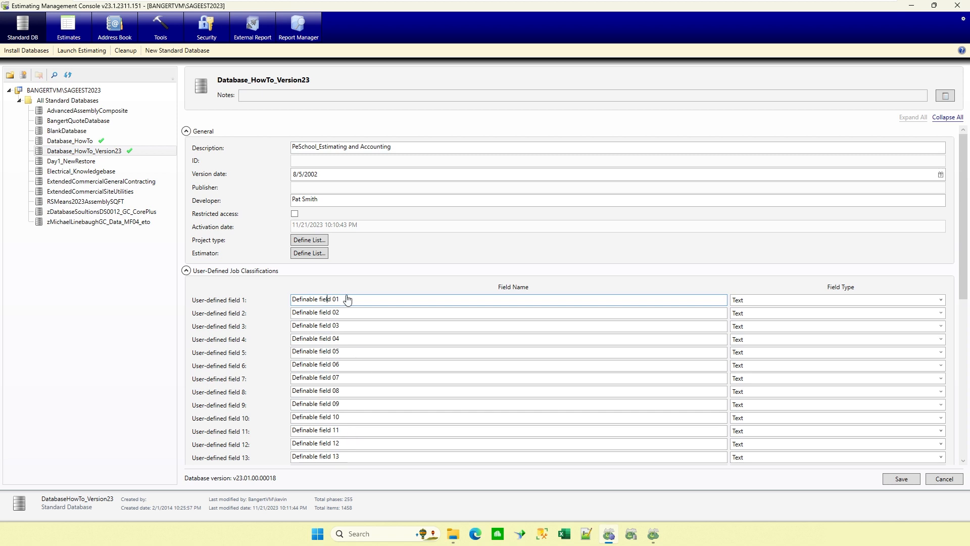
pyautogui.moveTo(366, 301); pyautogui.dragTo(288, 304)
pyautogui.write('Plans')
pyautogui.press('BackSpace')
pyautogui.write('Date')
# - Rename user-defined job classification field 5 to Est Start Date
pyautogui.moveTo(340, 352); pyautogui.dragTo(282, 355)
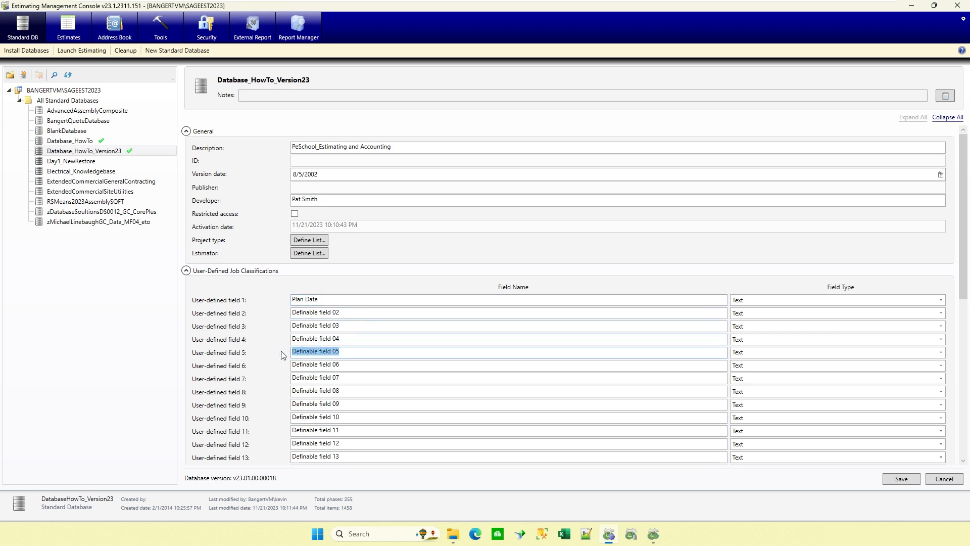
pyautogui.write('Est Start Date')
pyautogui.click(336, 365)
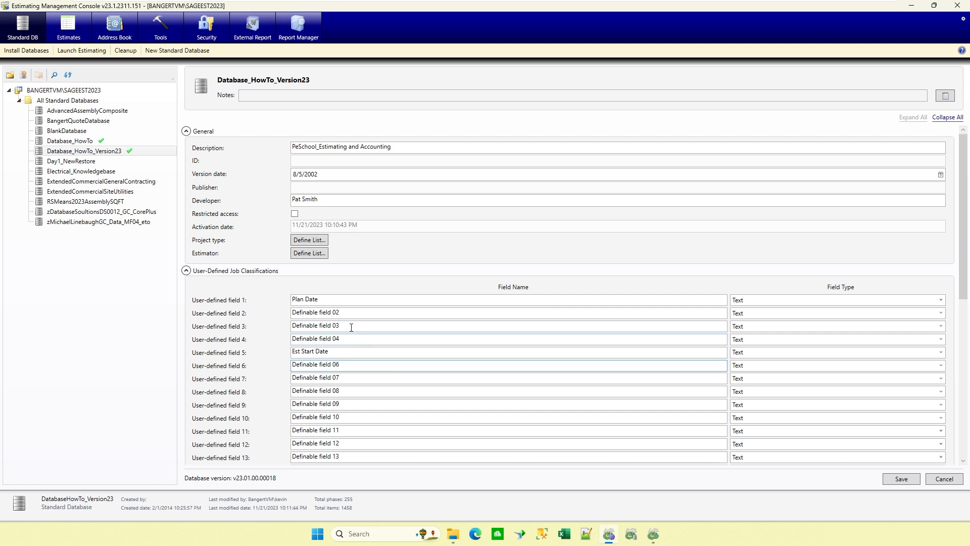
# - Set the field type of both Plan Date and Est Start Date to Date
pyautogui.click(758, 300)
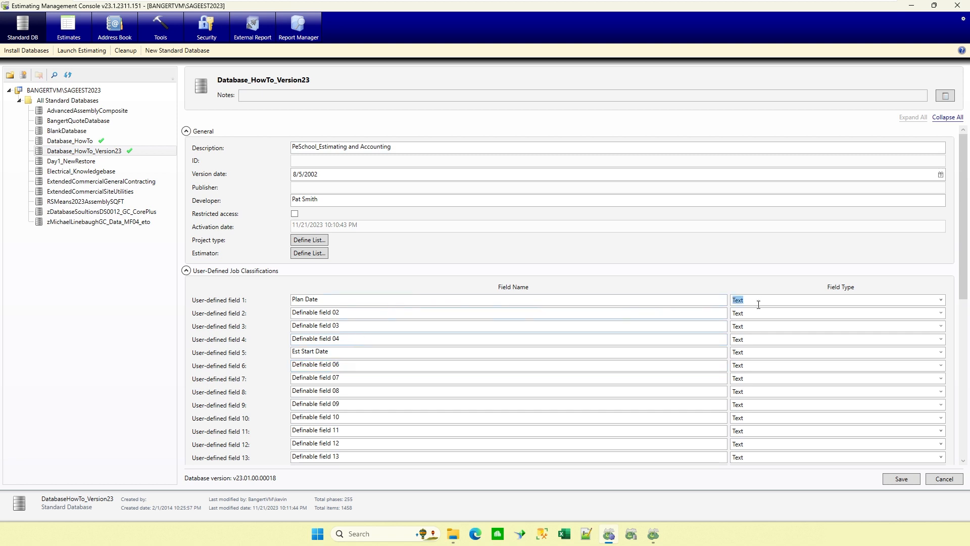
pyautogui.click(941, 300)
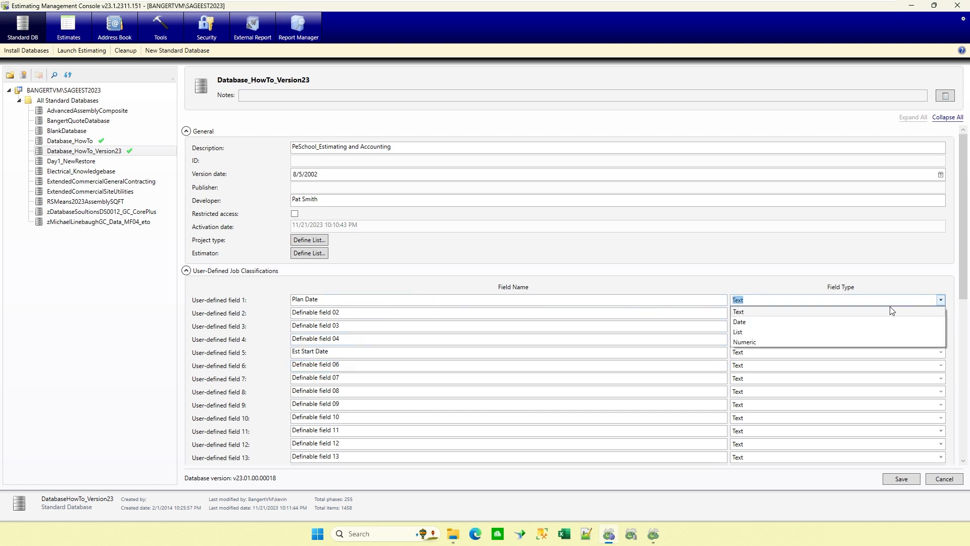
pyautogui.click(758, 322)
pyautogui.click(373, 352)
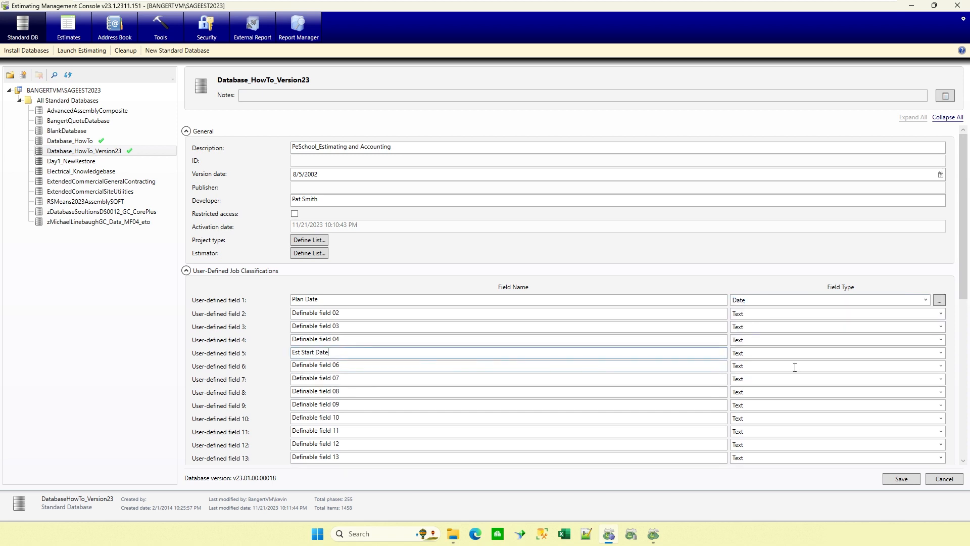
pyautogui.click(823, 351)
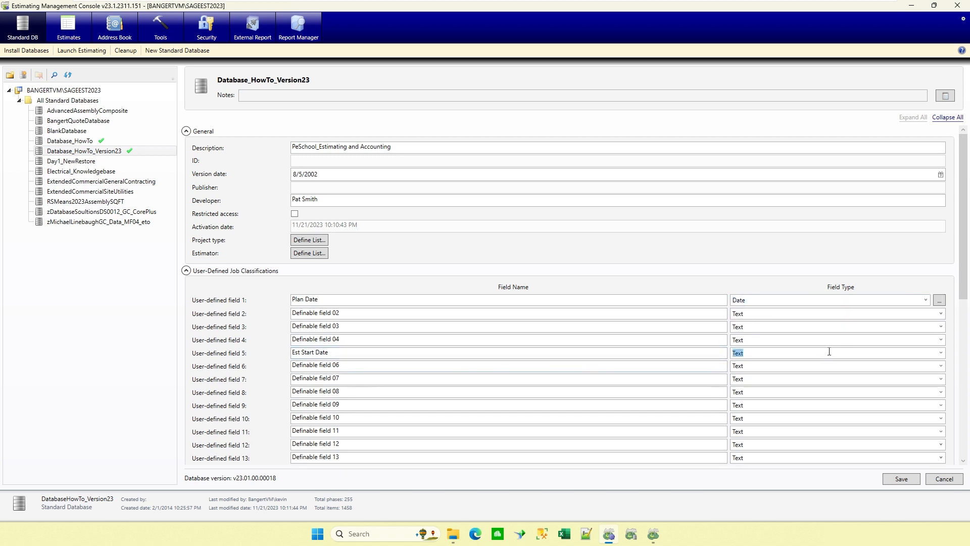
pyautogui.click(942, 355)
pyautogui.click(756, 375)
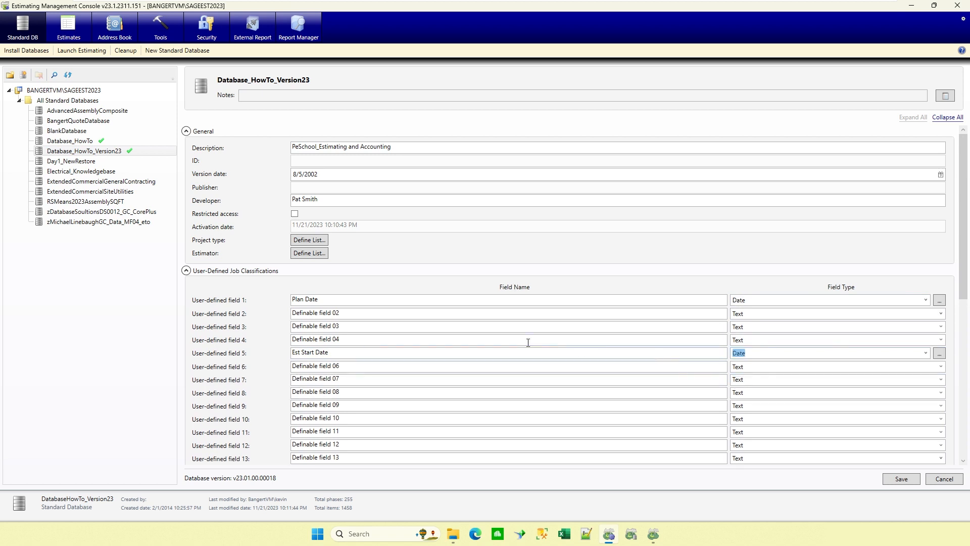
# - Rename user-defined job classification field 2 to Revision
pyautogui.moveTo(374, 317); pyautogui.dragTo(284, 317)
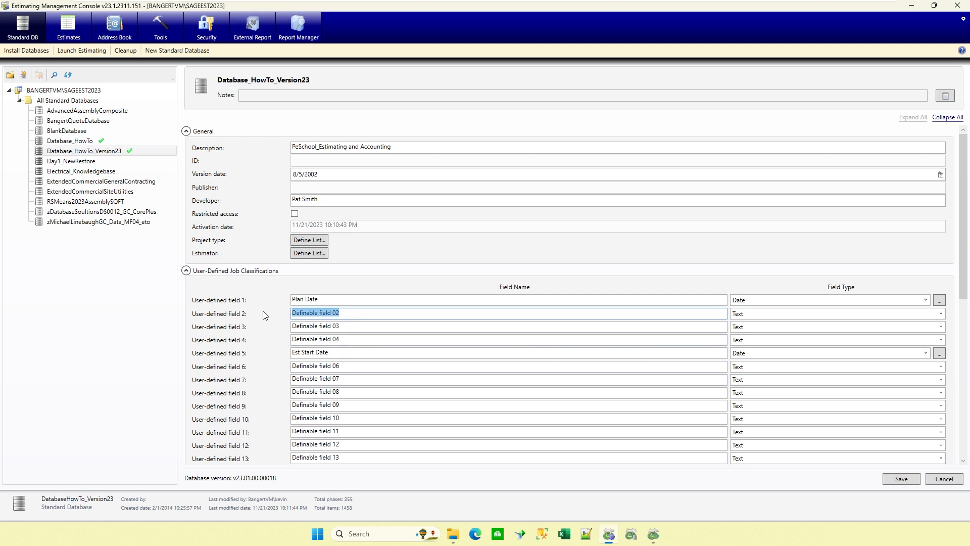
pyautogui.write('Revision')
pyautogui.press('Tab')
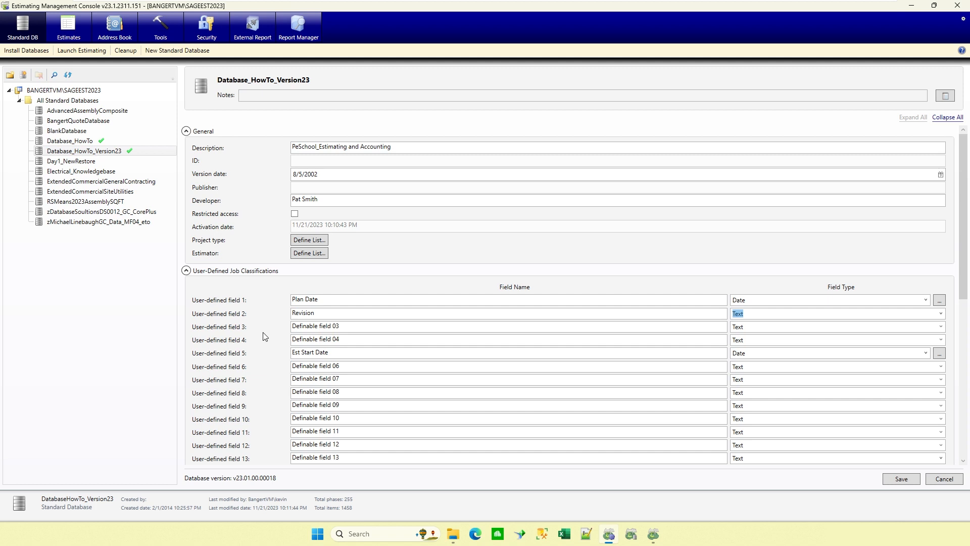
# - Rename user-defined field 3 to Estimate Status and set its field type to List
pyautogui.click(357, 328)
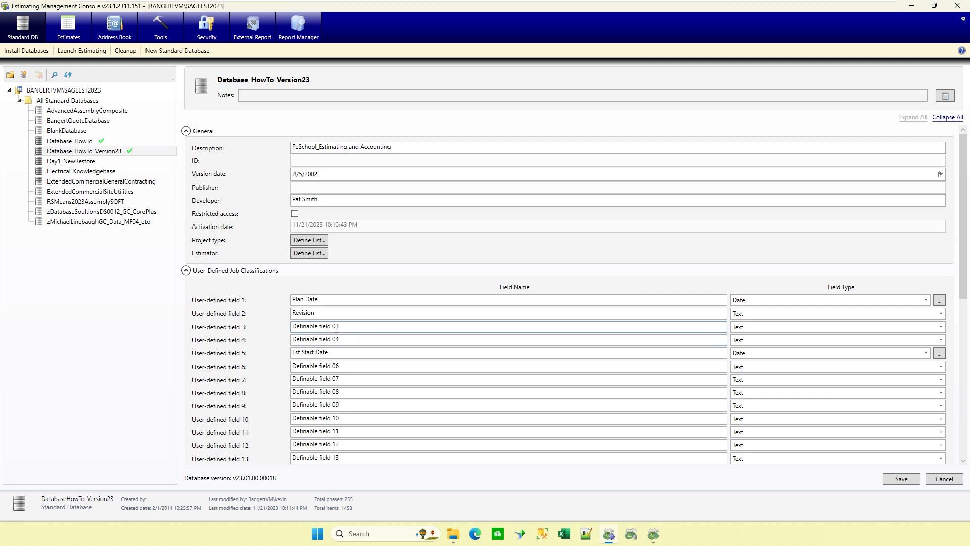
pyautogui.moveTo(357, 327); pyautogui.dragTo(281, 332)
pyautogui.write('Estimate Status')
pyautogui.click(941, 327)
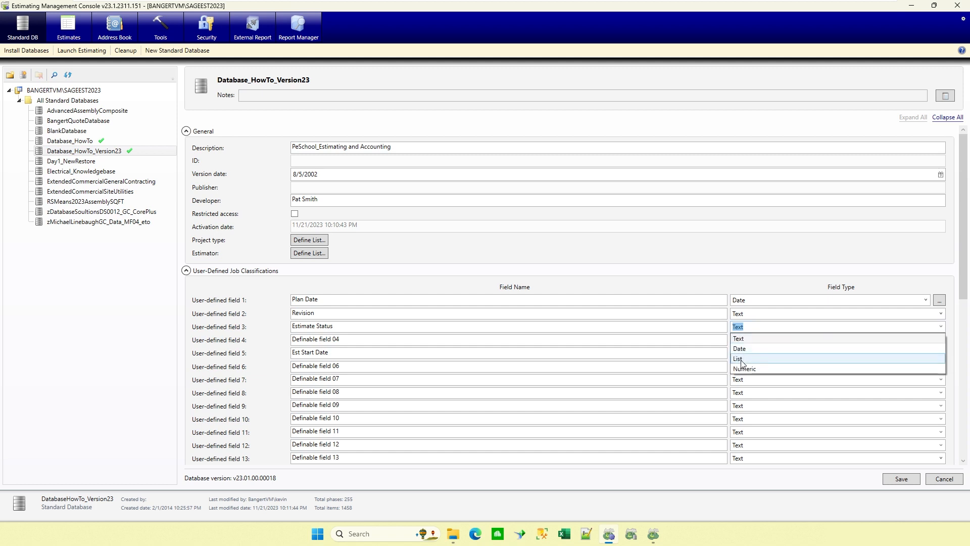
pyautogui.click(740, 359)
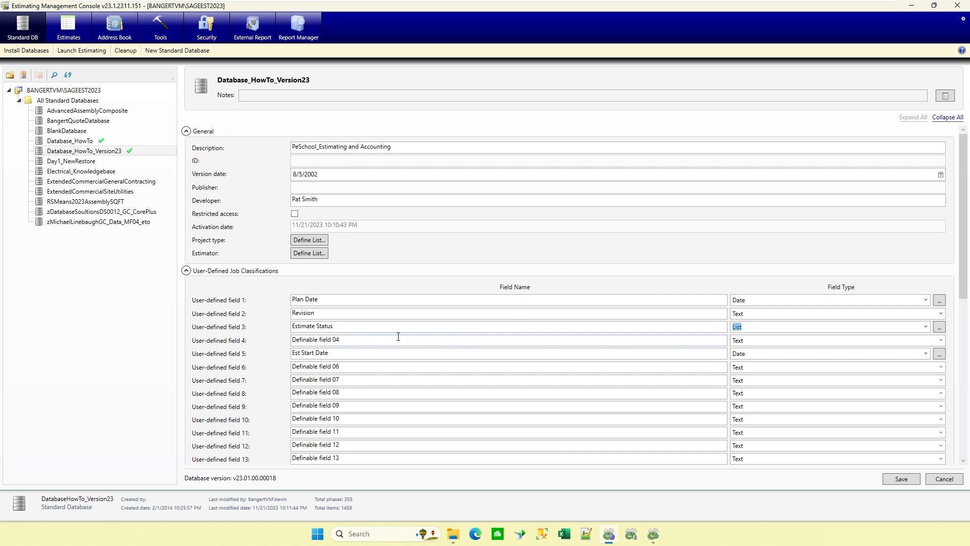
# - Start the list values for the Estimate Status field with Estimate Review - Prior to Bidding and Building Estimate
pyautogui.click(940, 328)
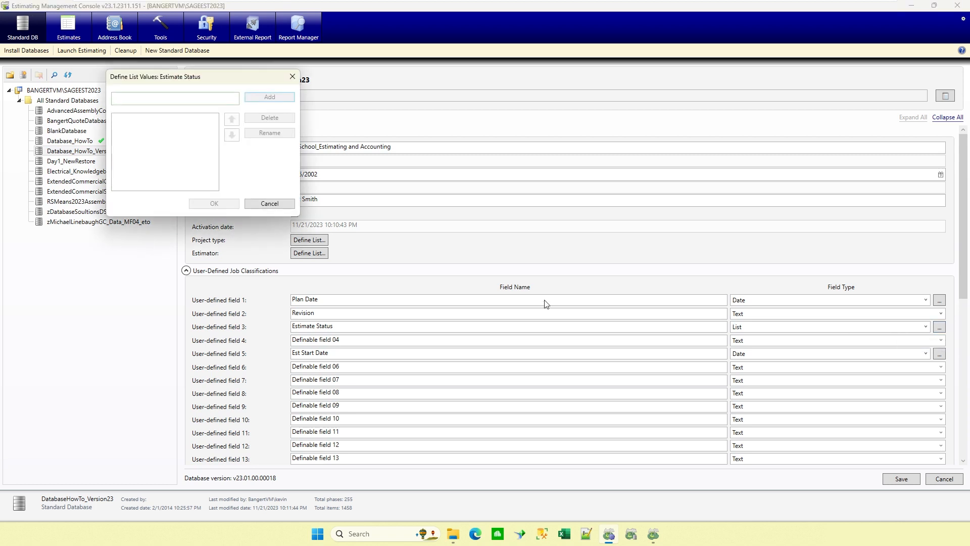
pyautogui.moveTo(211, 82); pyautogui.dragTo(451, 211)
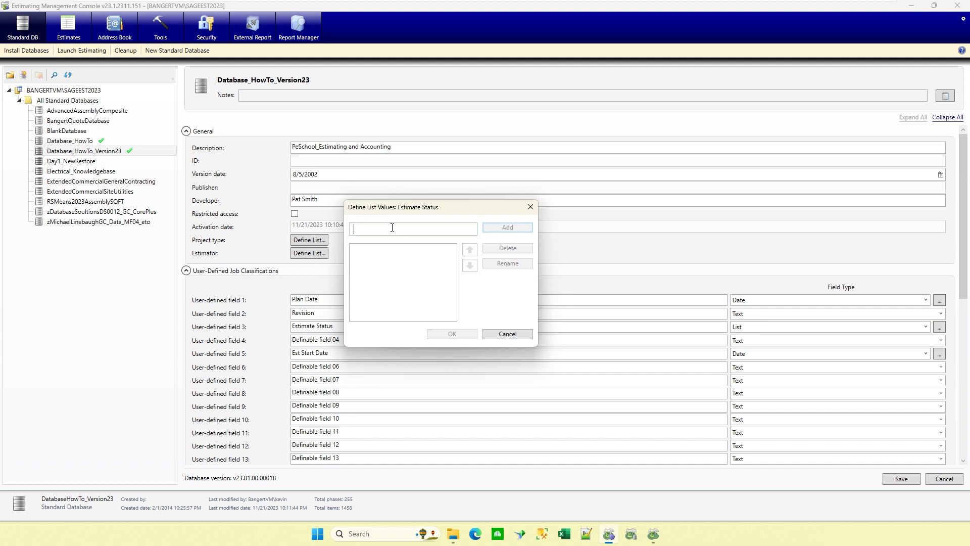
pyautogui.write('B')
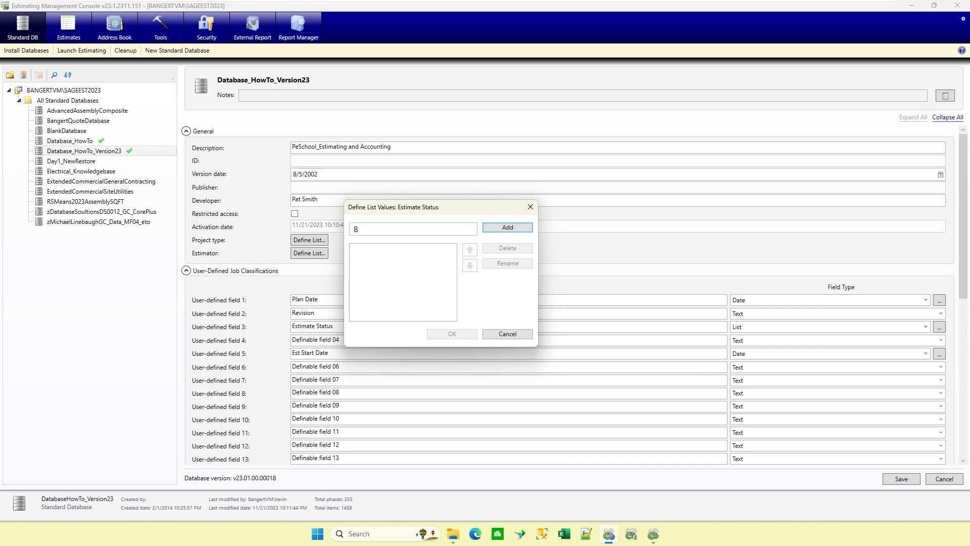
pyautogui.press('BackSpace')
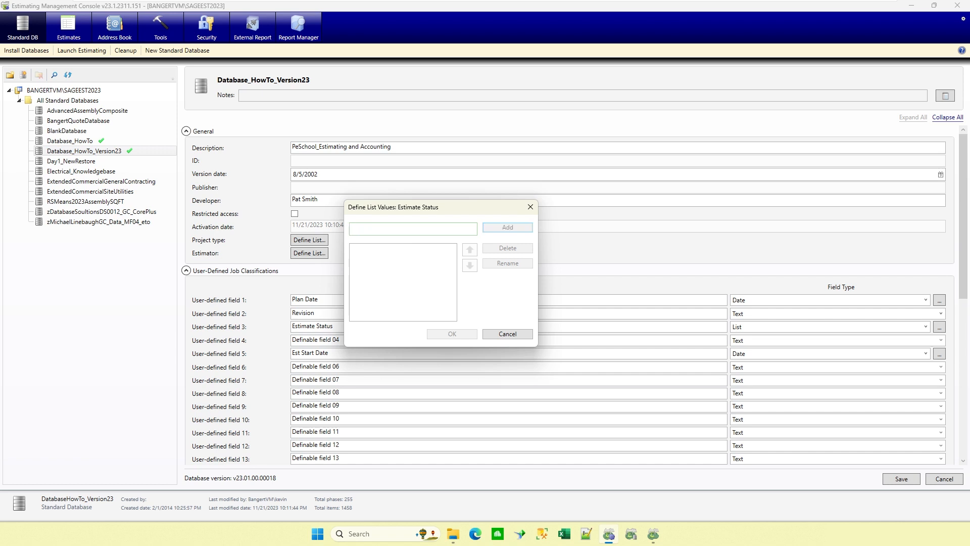
pyautogui.write('Es')
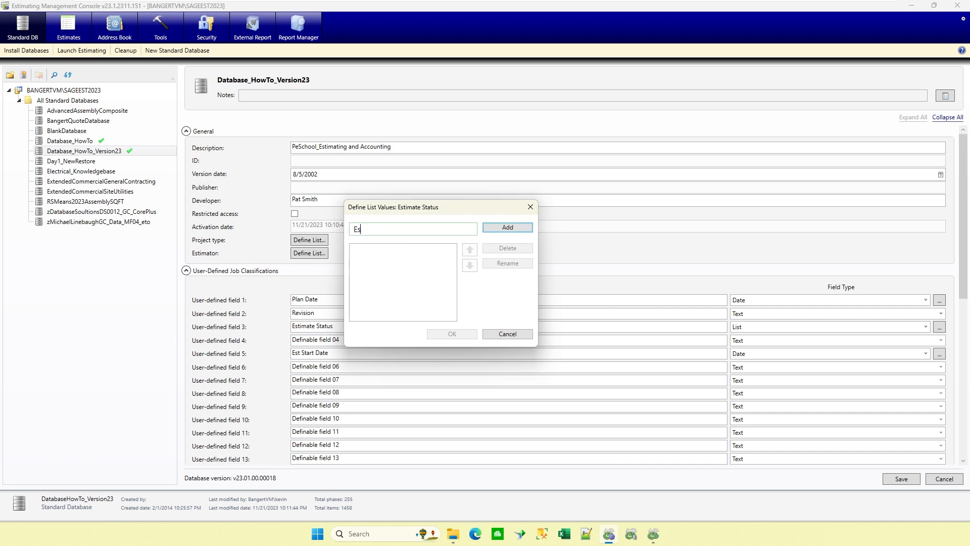
pyautogui.write('timate Review - Prior to Bidding')
pyautogui.press('Return')
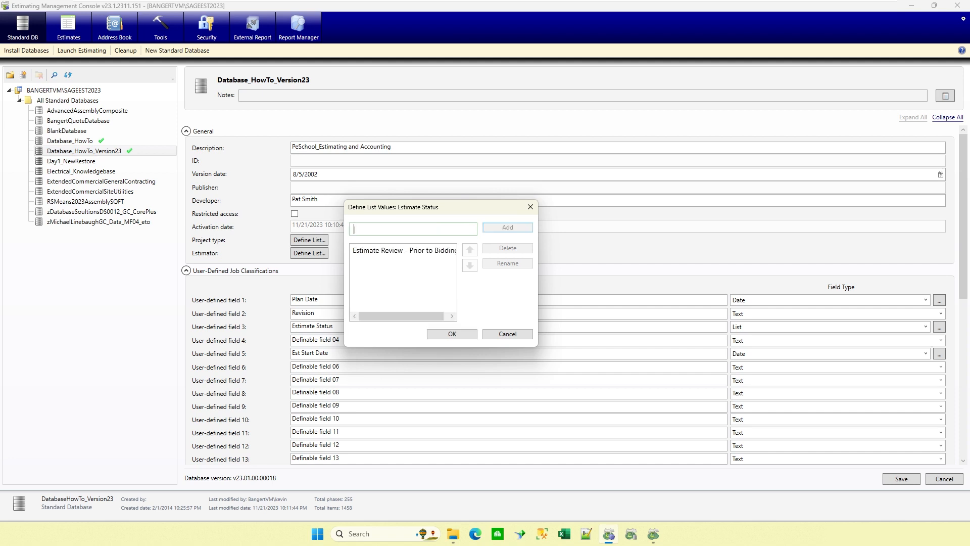
pyautogui.write('Bu')
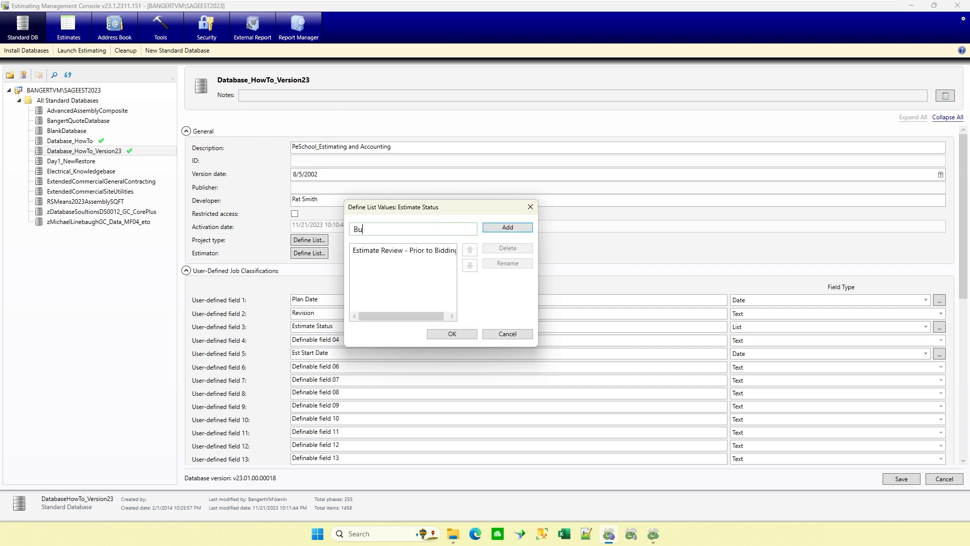
pyautogui.write('ilding Estimate')
pyautogui.press('Return')
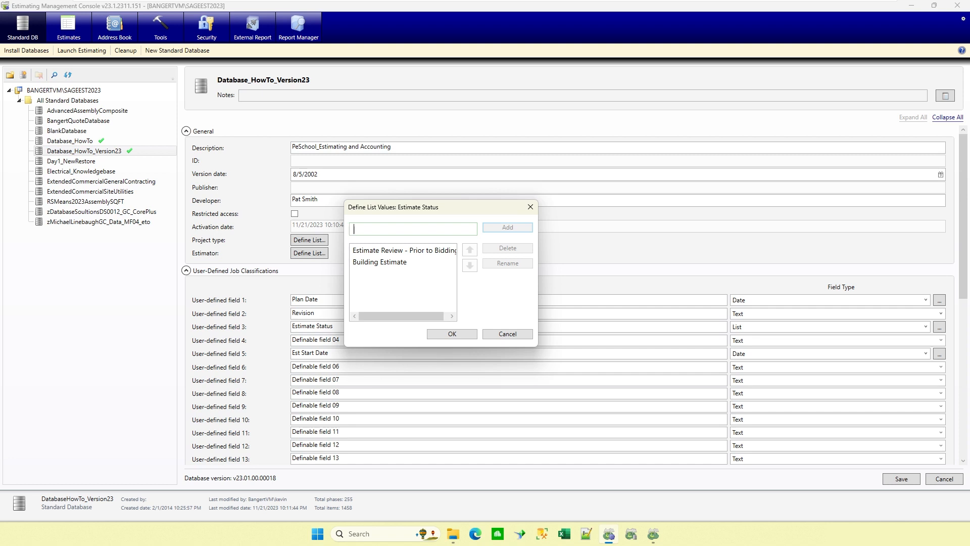
# - Add the value Waiting on Approval or Loss to the Estimate Status list
pyautogui.write('Waiting ')
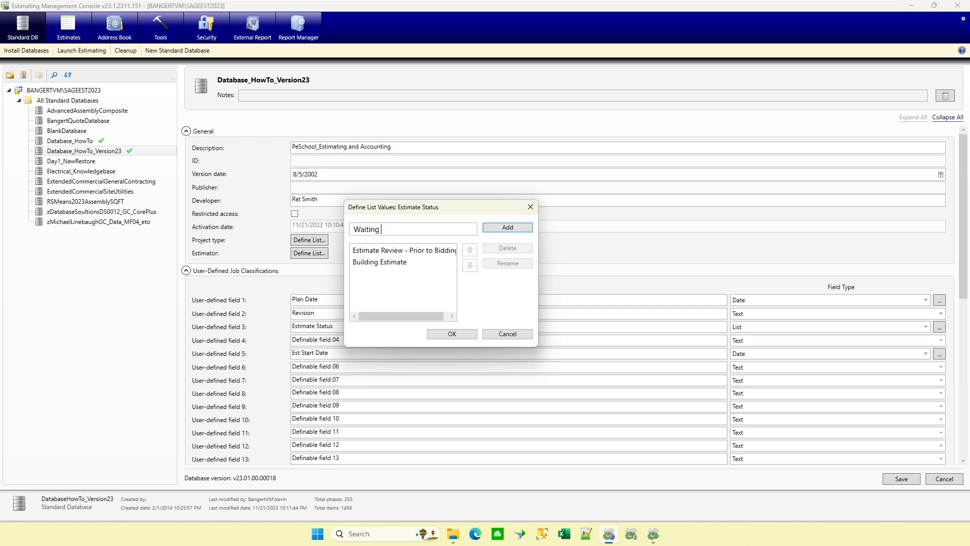
pyautogui.write('on Approval or Lose')
pyautogui.press('BackSpace')
pyautogui.press('BackSpace')
pyautogui.write('ss')
pyautogui.press('Return')
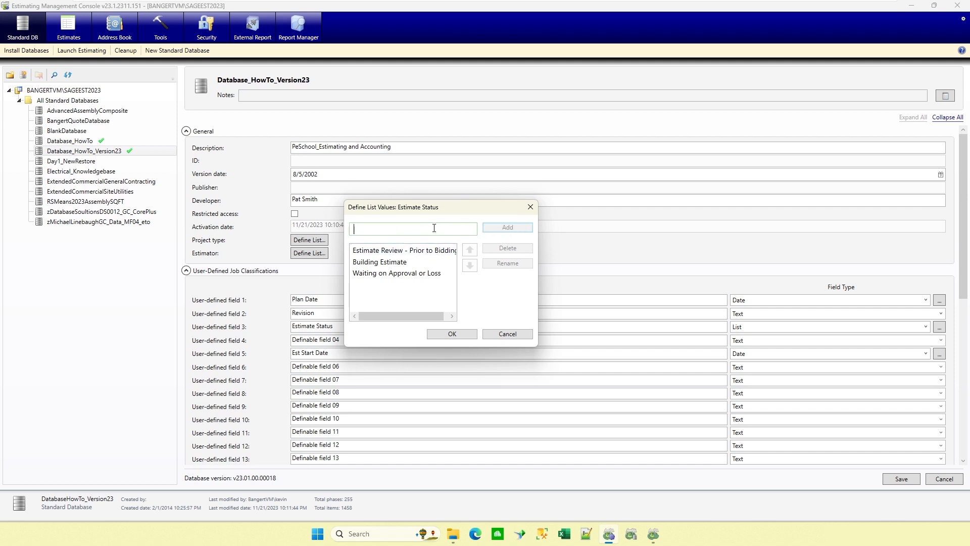
# - Add the value Award to the Estimate Status list
pyautogui.write('Awared')
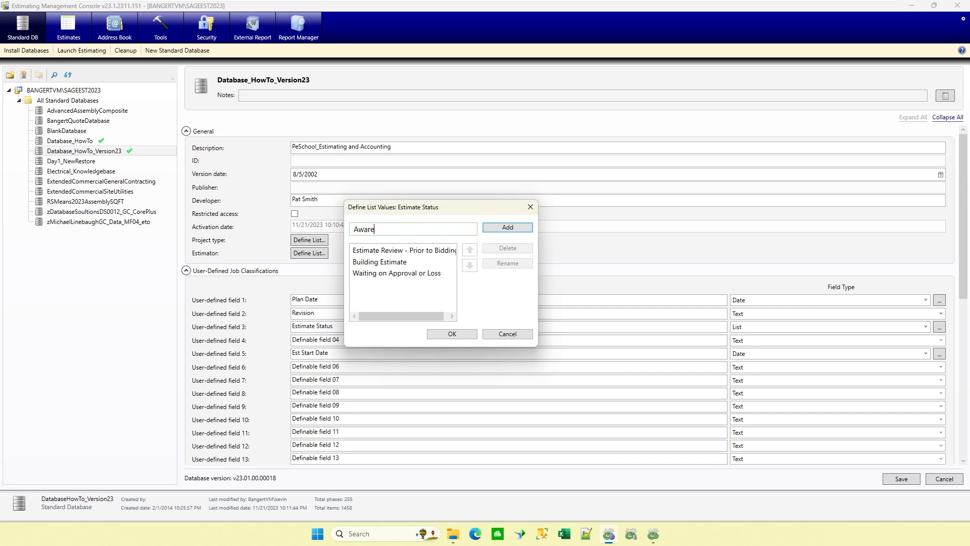
pyautogui.press('BackSpace')
pyautogui.press('BackSpace')
pyautogui.press('BackSpace')
pyautogui.press('BackSpace')
pyautogui.press('BackSpace')
pyautogui.press('BackSpace')
pyautogui.write('Award')
pyautogui.press('Return')
# - Add the value Loss to the Estimate Status list and accept the list values
pyautogui.write('Loss')
pyautogui.press('Return')
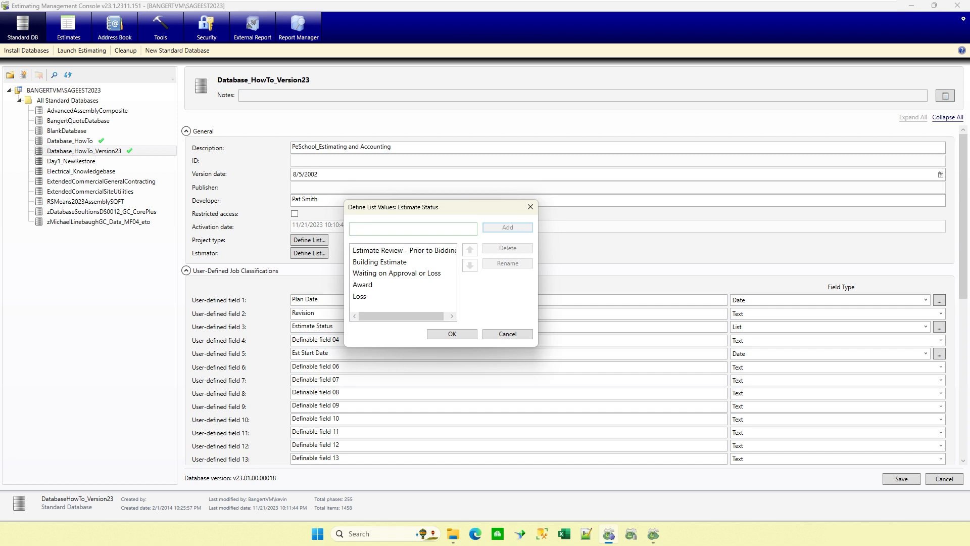
pyautogui.press('Tab')
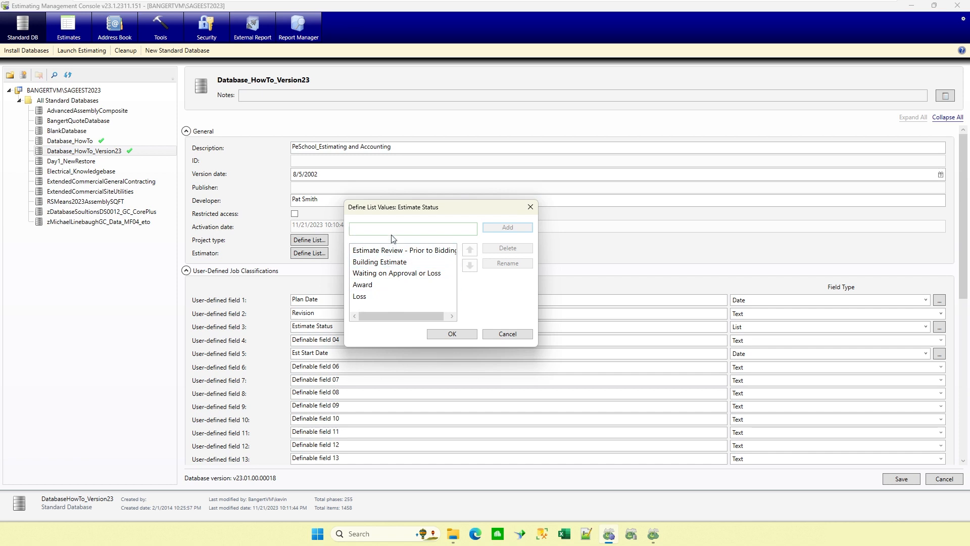
pyautogui.click(399, 274)
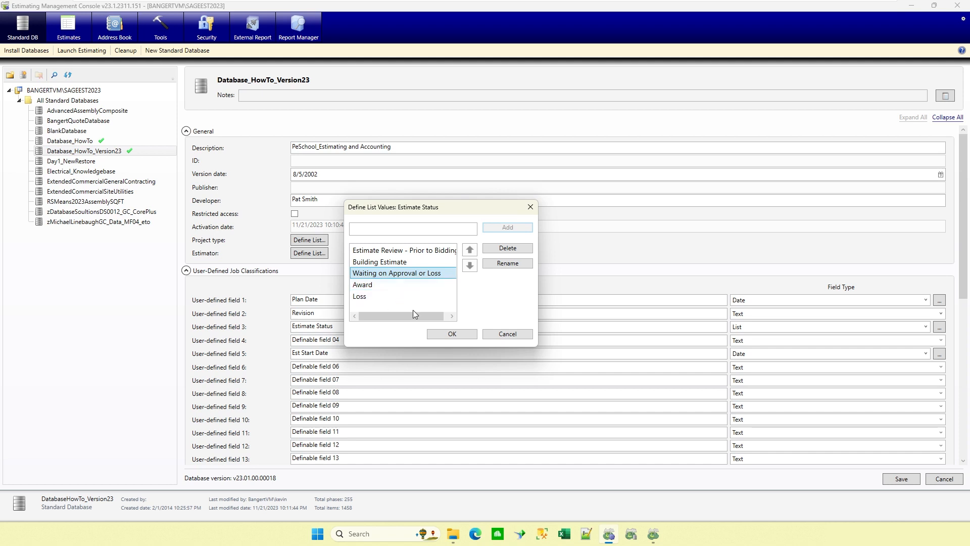
pyautogui.click(443, 335)
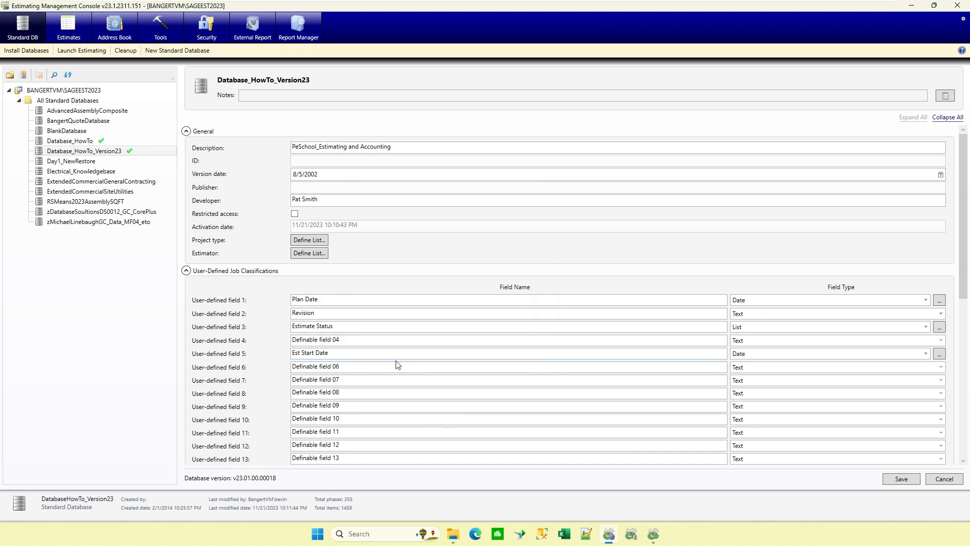
# - Rename user-defined job classification field 4 to Eng Estimated Value and set its field type to Numeric
pyautogui.click(293, 340)
pyautogui.write('Eng')
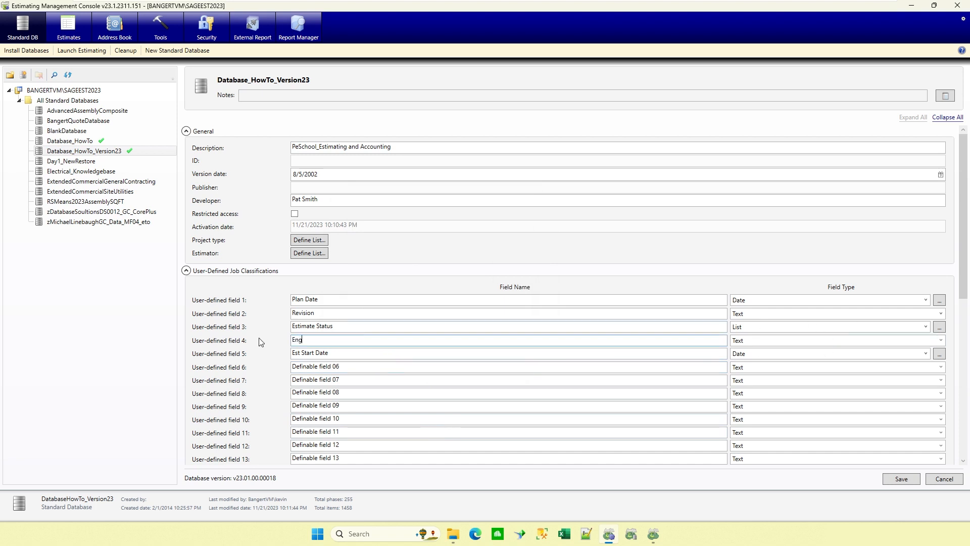
pyautogui.write(' Estimated Value')
pyautogui.click(839, 340)
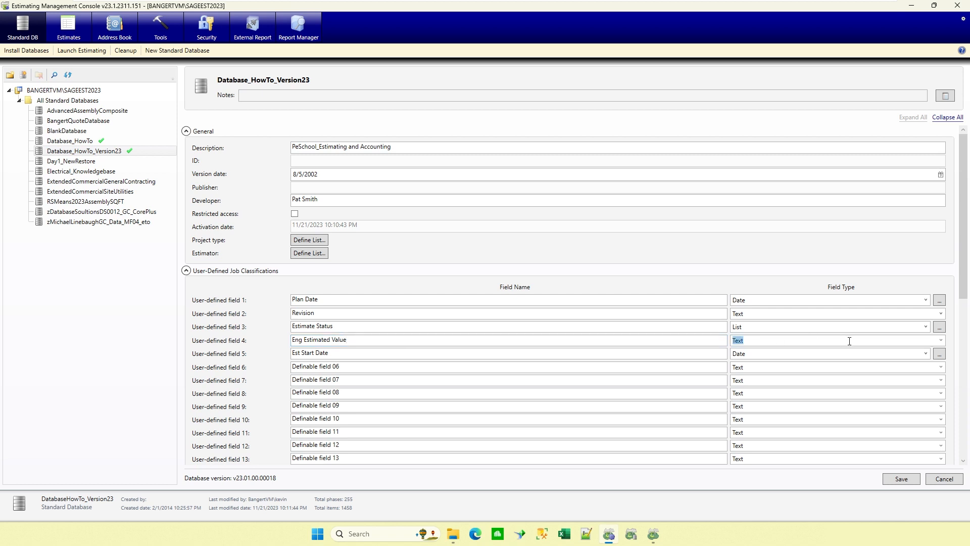
pyautogui.click(941, 338)
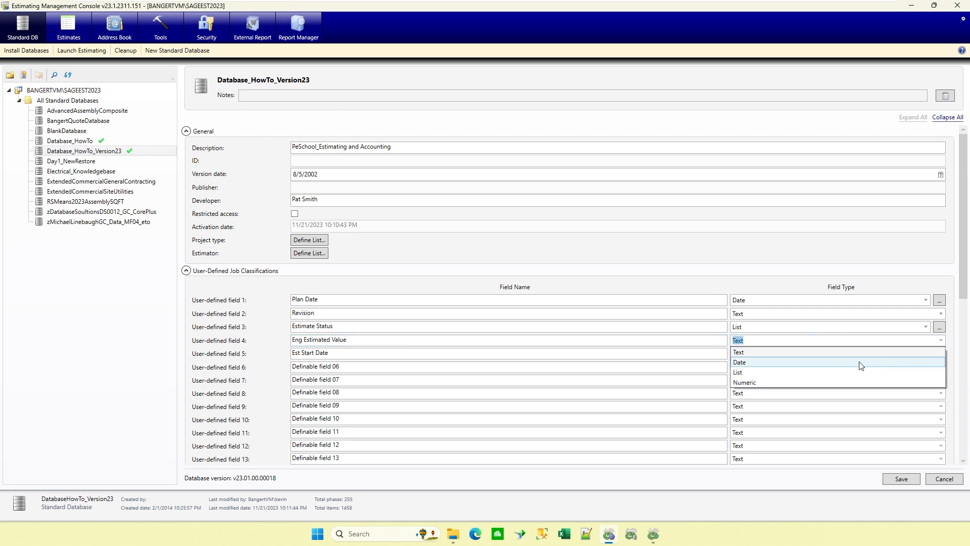
pyautogui.click(788, 381)
pyautogui.press('Tab')
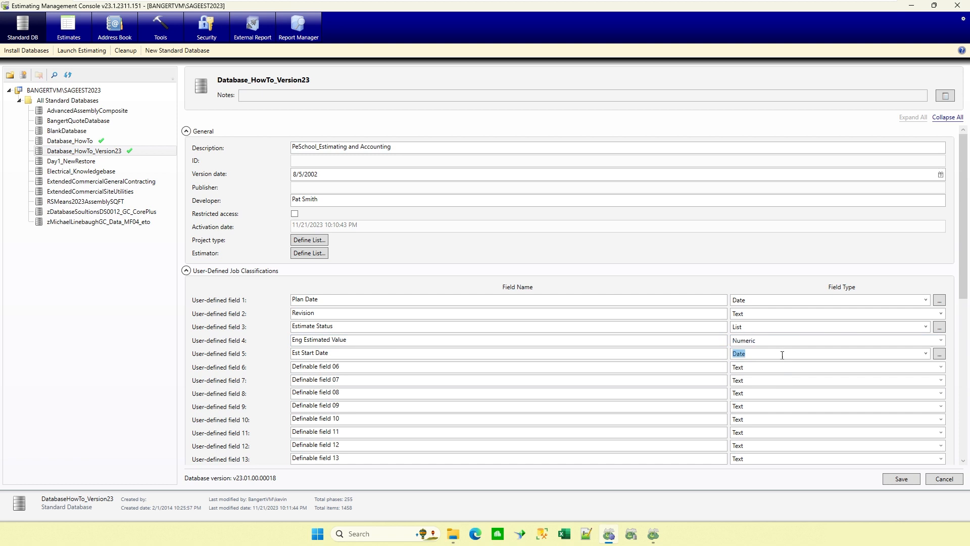
# - Set the date format of the Plan Date field to MM/dd/yyyy
pyautogui.click(940, 303)
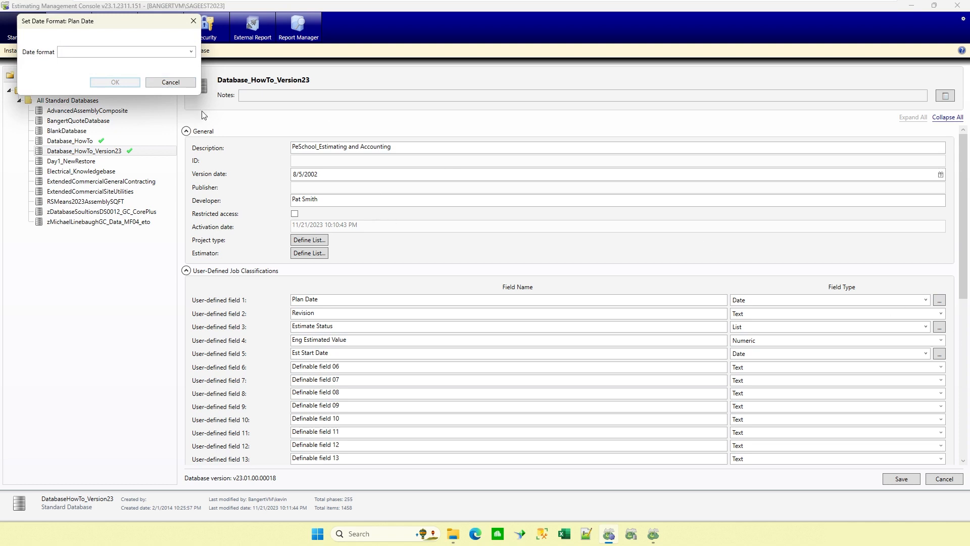
pyautogui.click(191, 52)
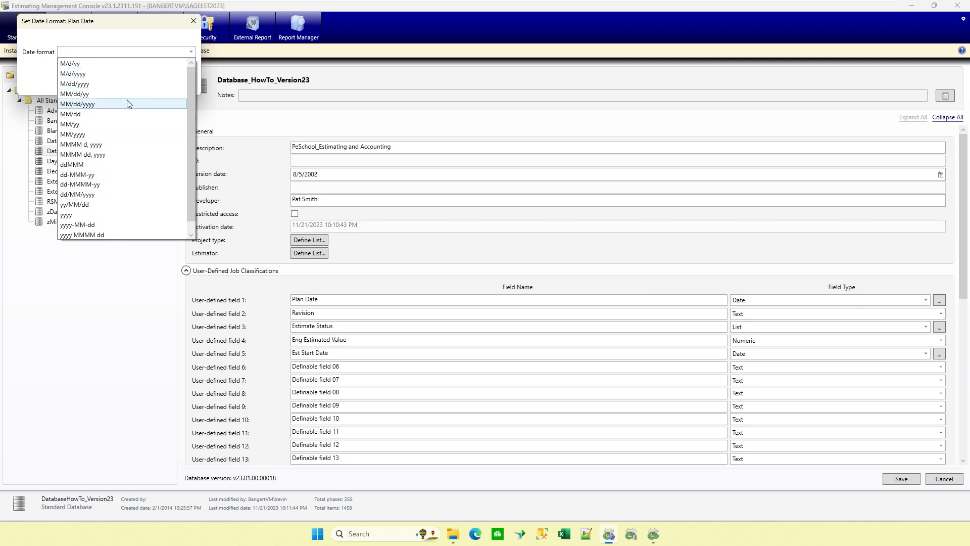
pyautogui.click(105, 109)
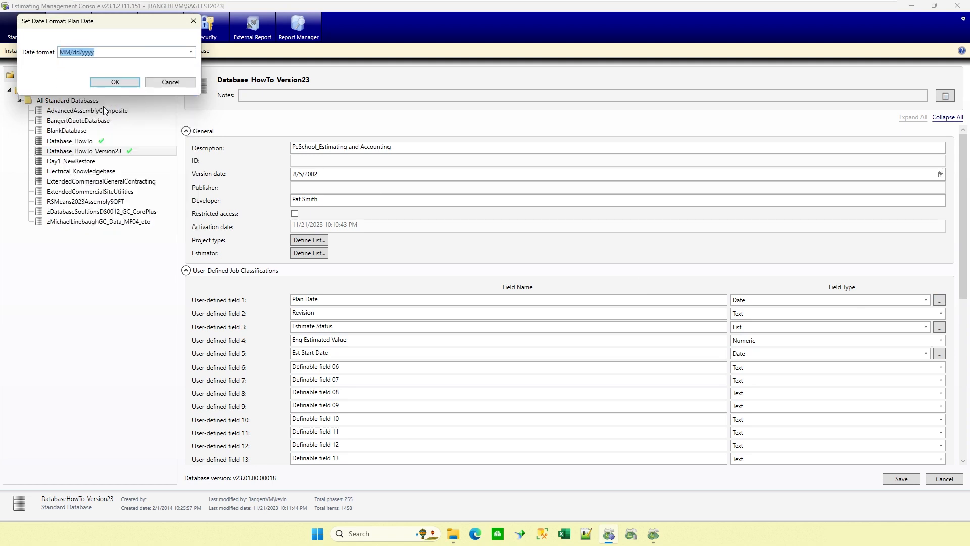
pyautogui.click(124, 86)
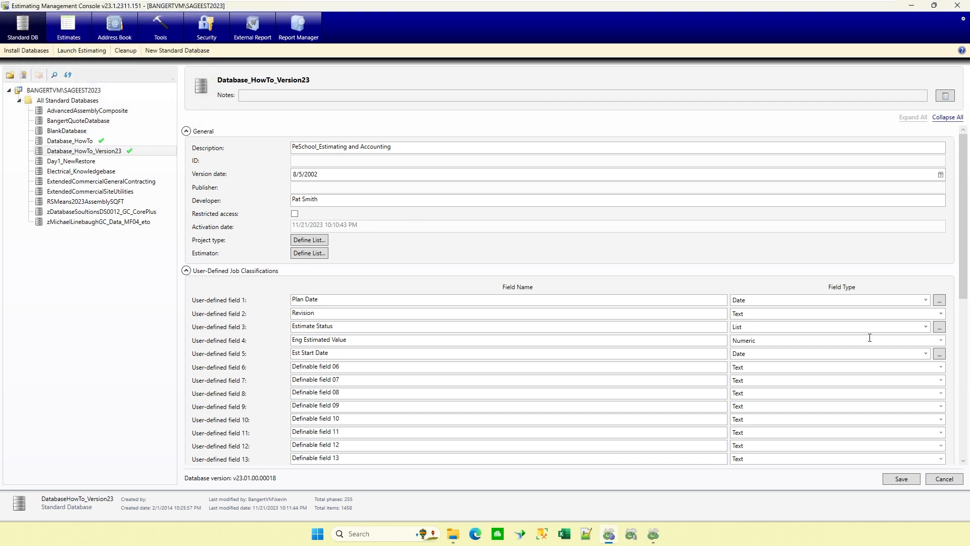
# - Set the date format of the Est Start Date field to MMMM dd, yyyy and save the database information
pyautogui.click(939, 354)
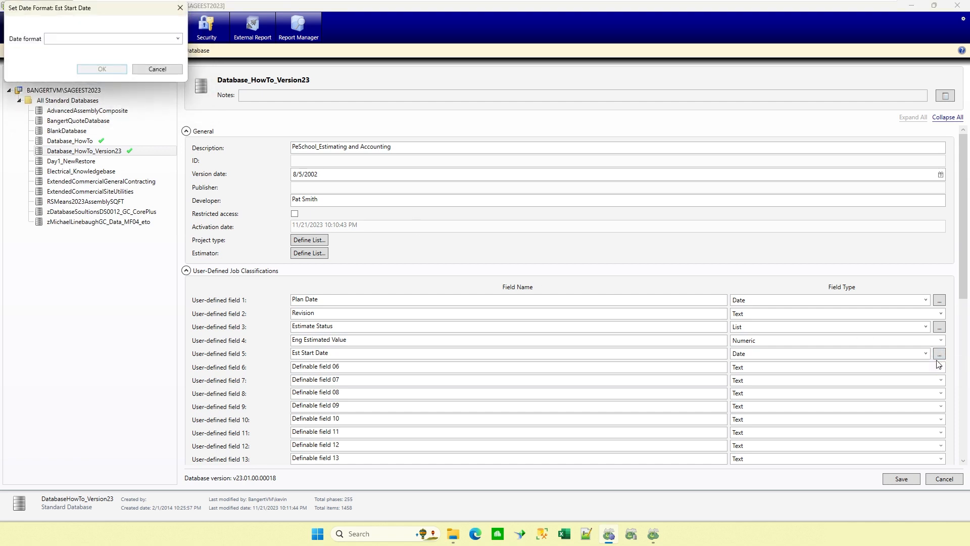
pyautogui.click(178, 39)
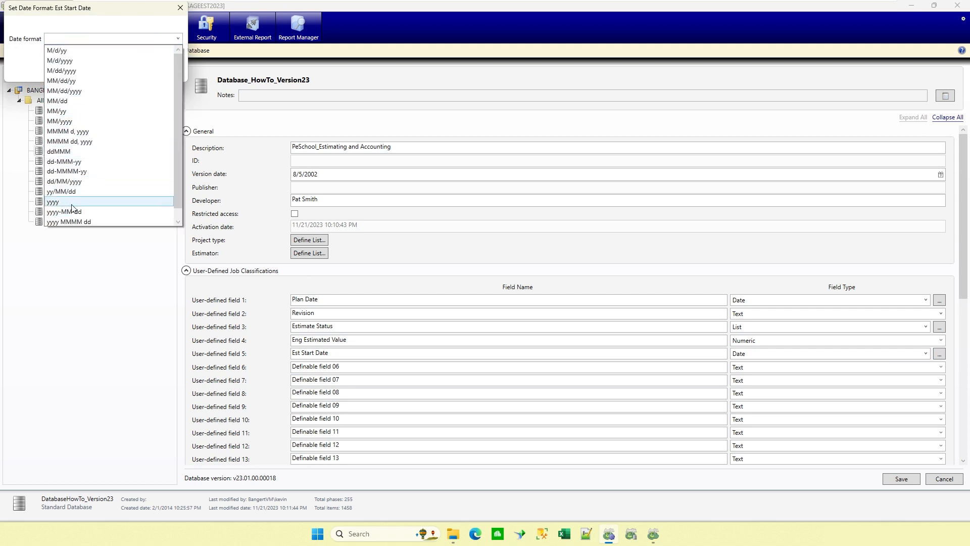
pyautogui.click(69, 142)
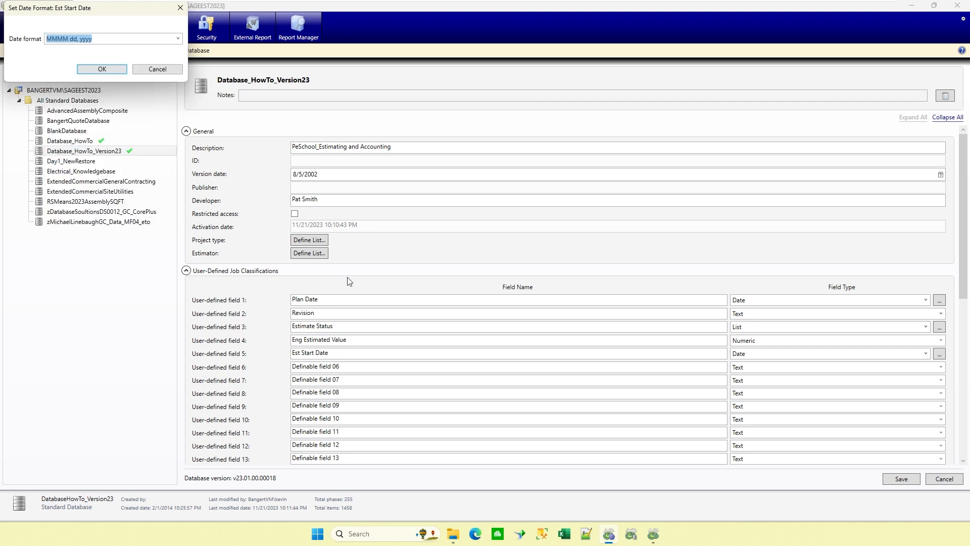
pyautogui.click(117, 75)
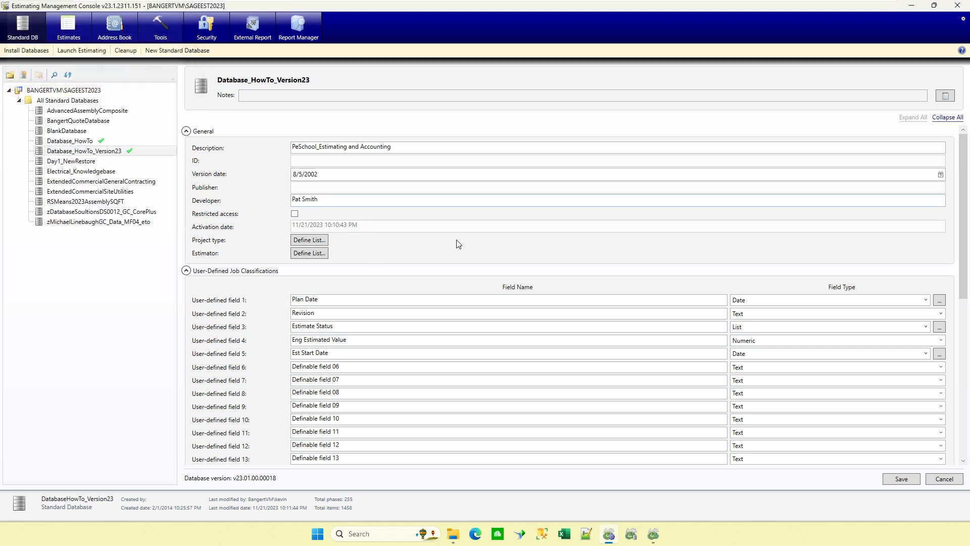
pyautogui.click(896, 479)
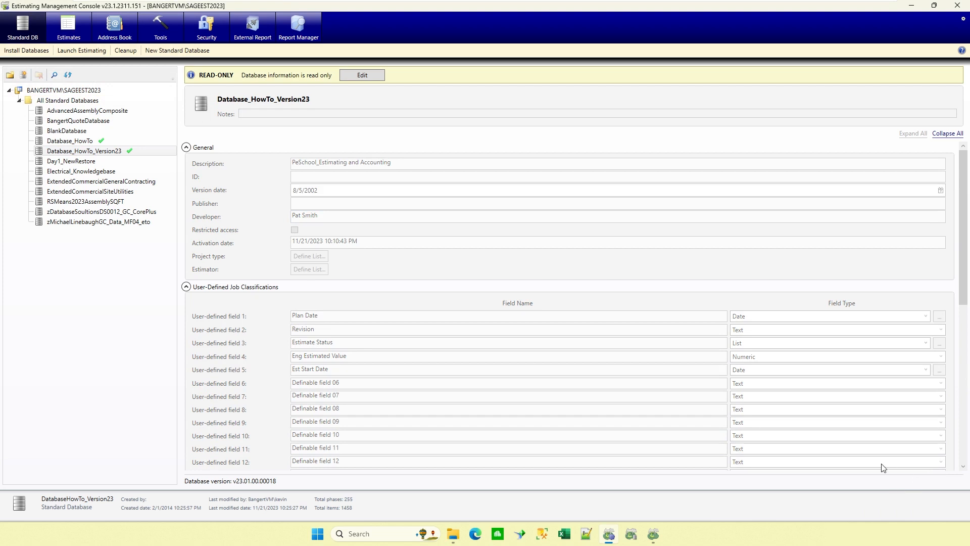
# - Switch to Sage Estimating and start a new estimate named Estimate Enforce fields, associated with the Database_HowTo_Version23 database
pyautogui.moveTo(663, 542)
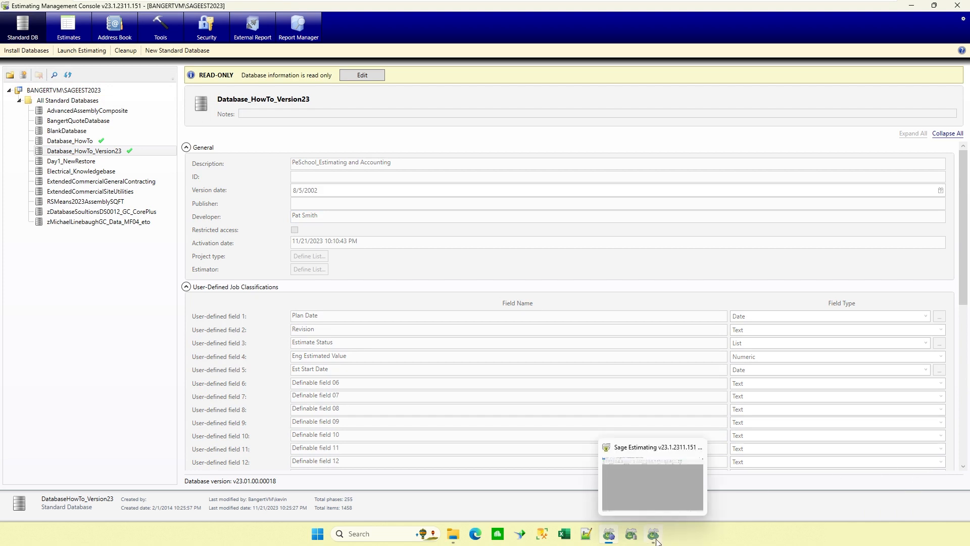
pyautogui.click(657, 541)
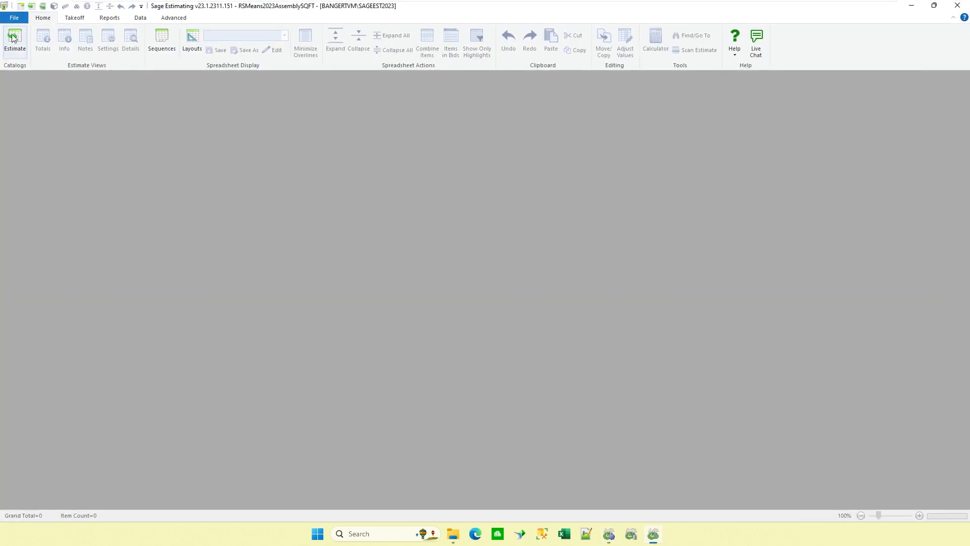
pyautogui.click(21, 7)
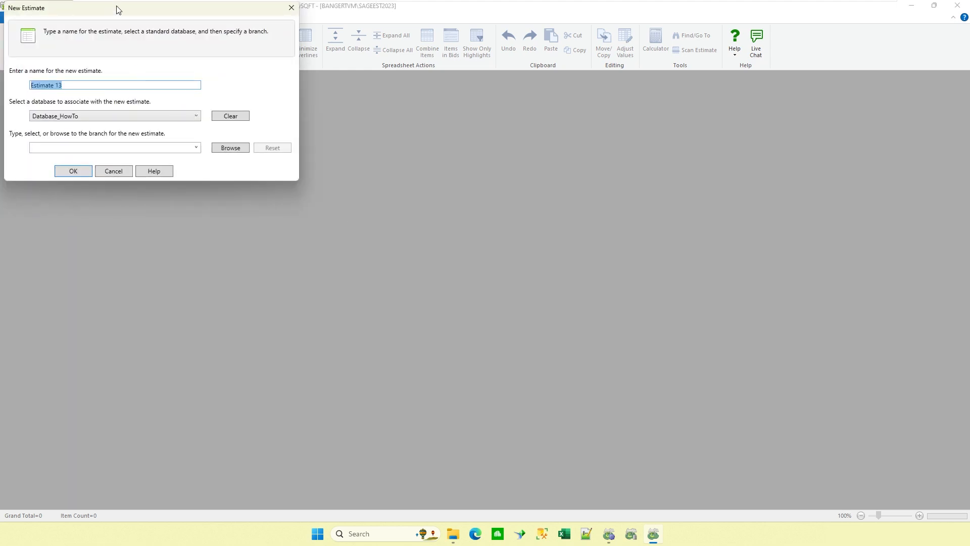
pyautogui.moveTo(117, 8); pyautogui.dragTo(343, 118)
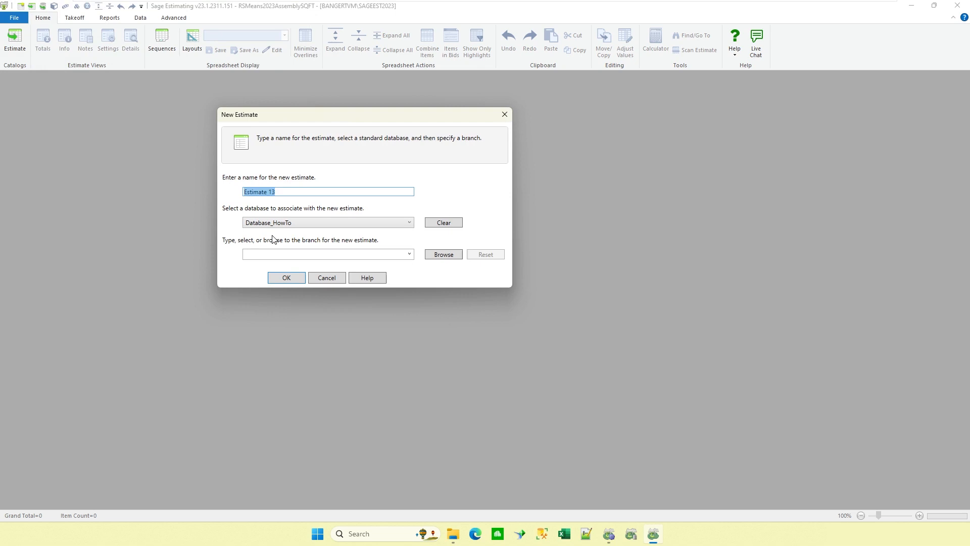
pyautogui.write('Estimate Enforce fields')
pyautogui.click(297, 224)
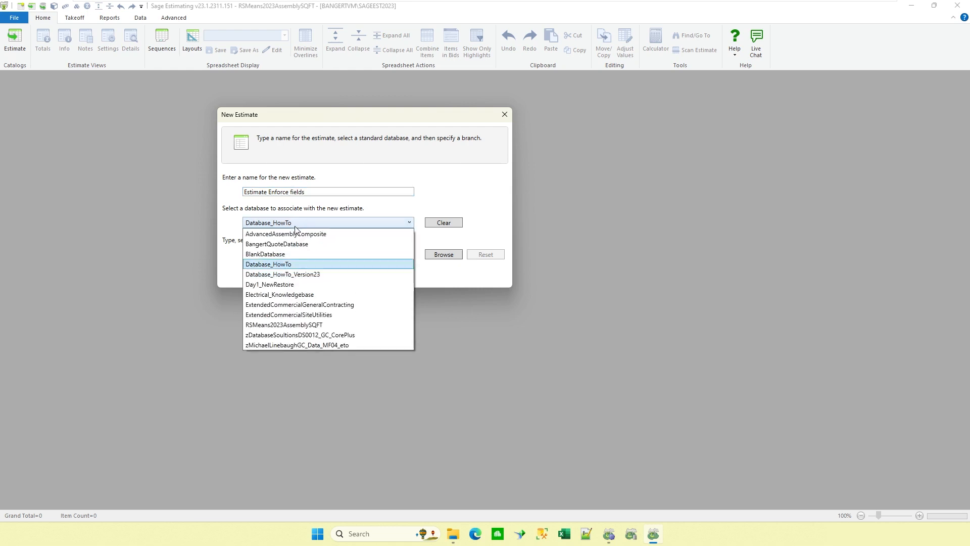
pyautogui.click(295, 275)
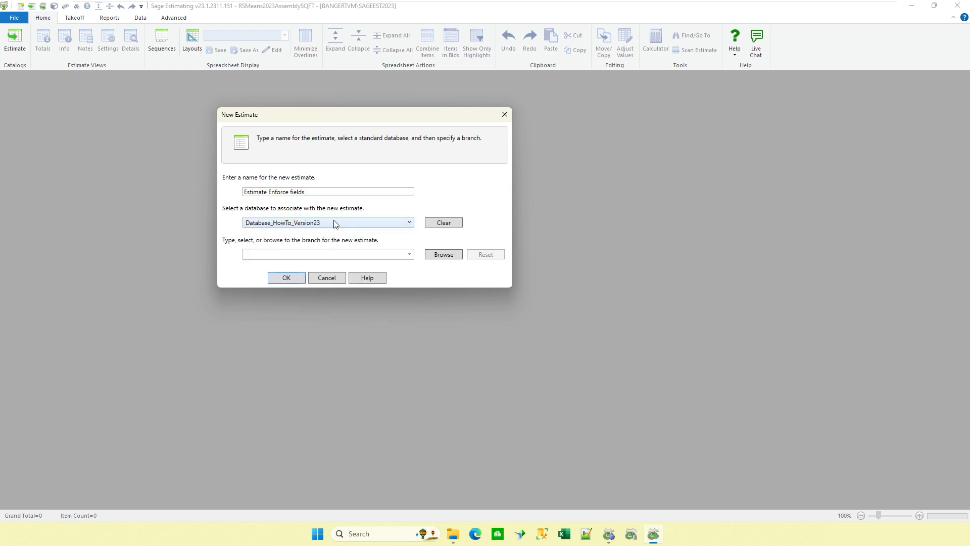
# - Assign the new estimate to the Training Sessions branch and create it, bringing its Estimate Information form into clear view
pyautogui.click(442, 256)
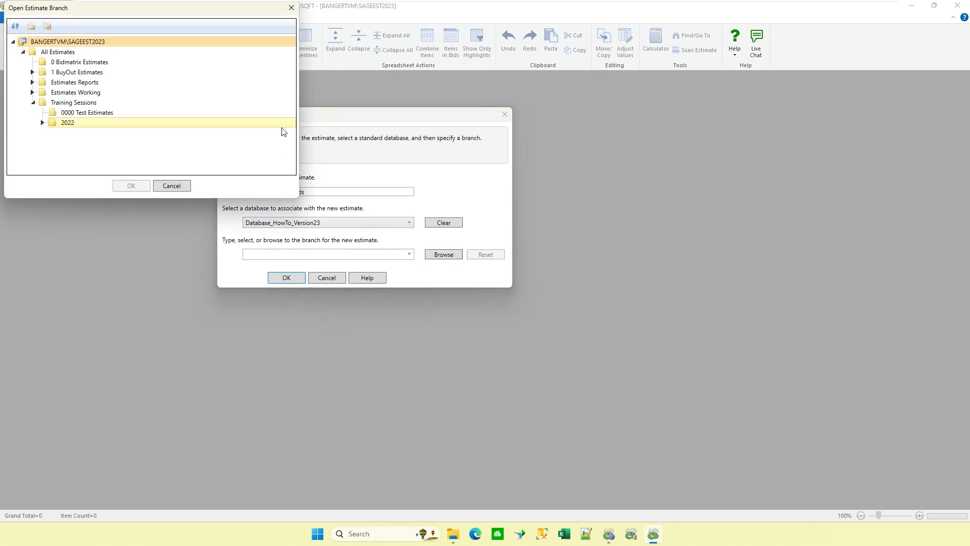
pyautogui.click(70, 104)
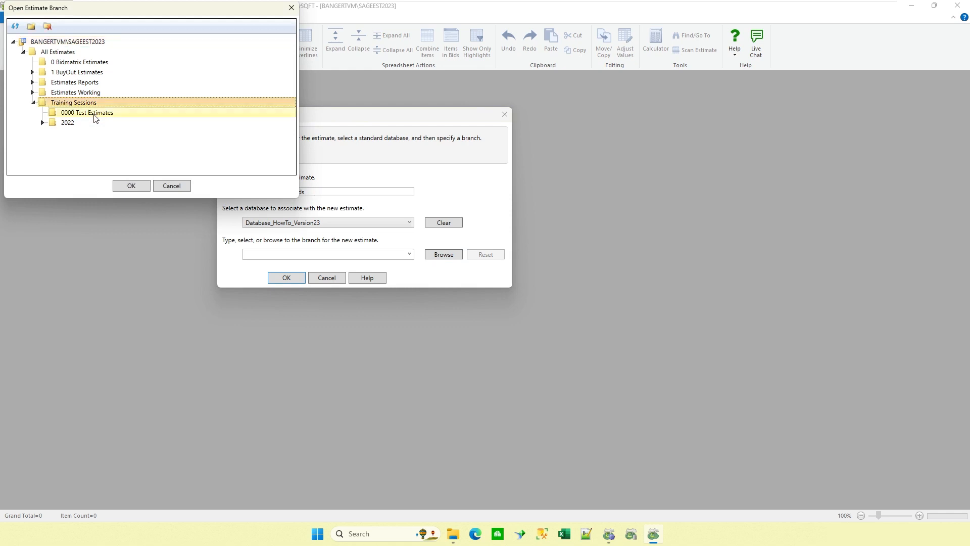
pyautogui.click(132, 186)
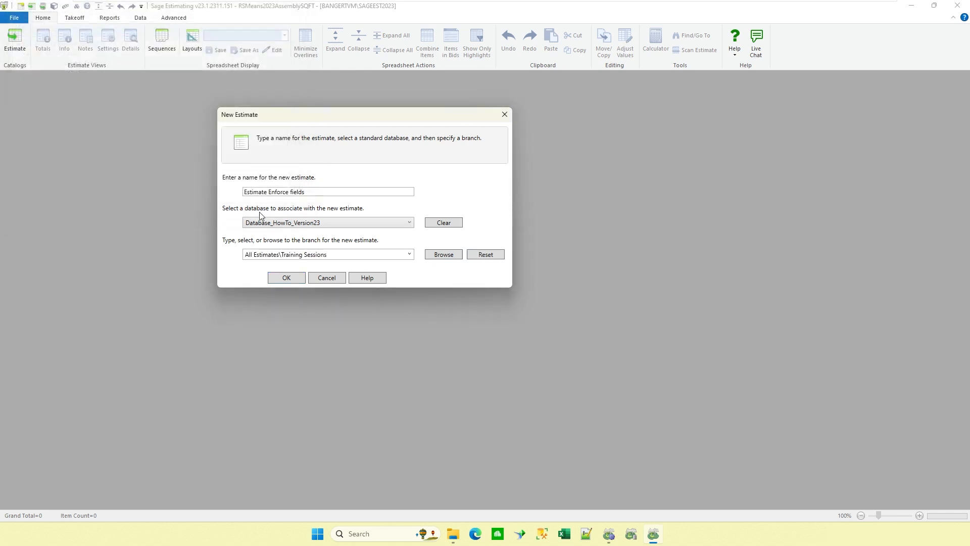
pyautogui.click(288, 279)
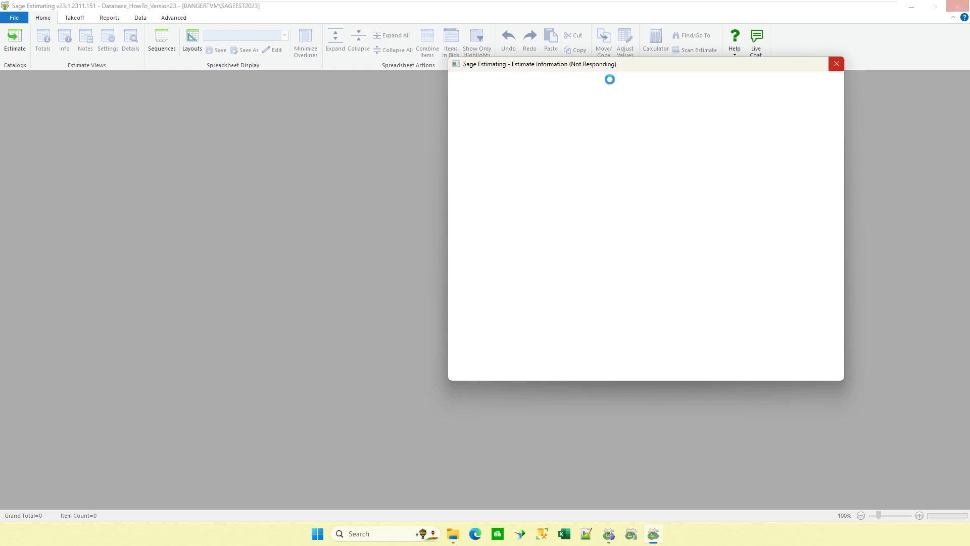
pyautogui.moveTo(638, 69); pyautogui.dragTo(429, 104)
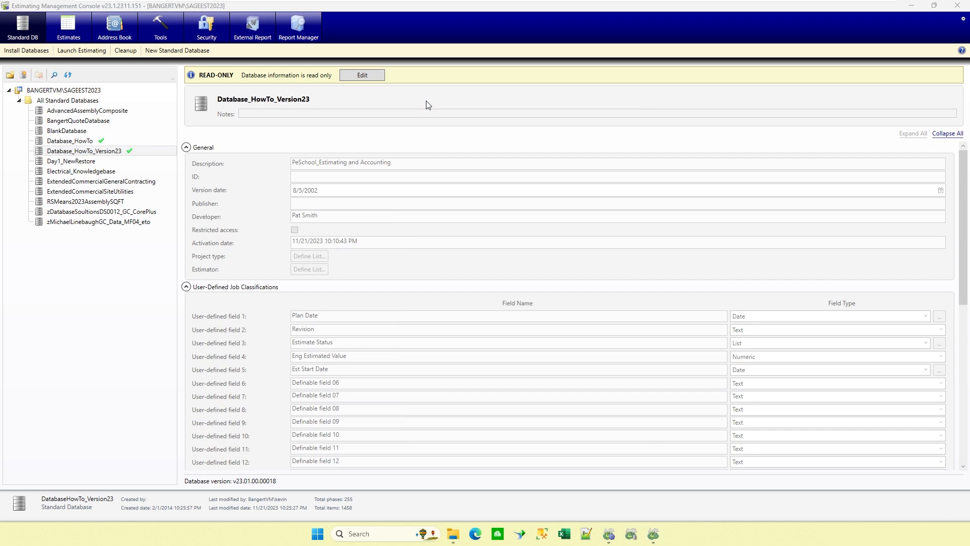
pyautogui.click(911, 6)
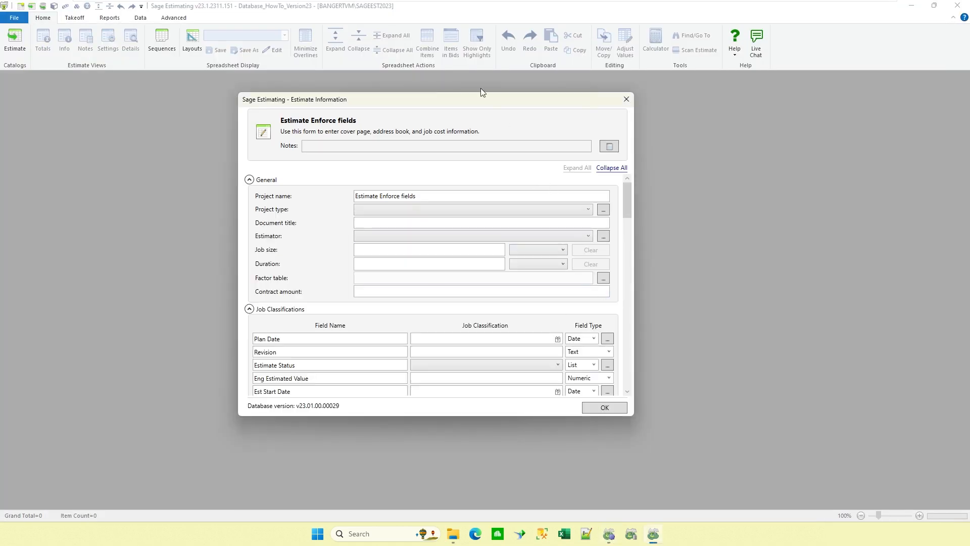
pyautogui.moveTo(468, 107); pyautogui.dragTo(539, 107)
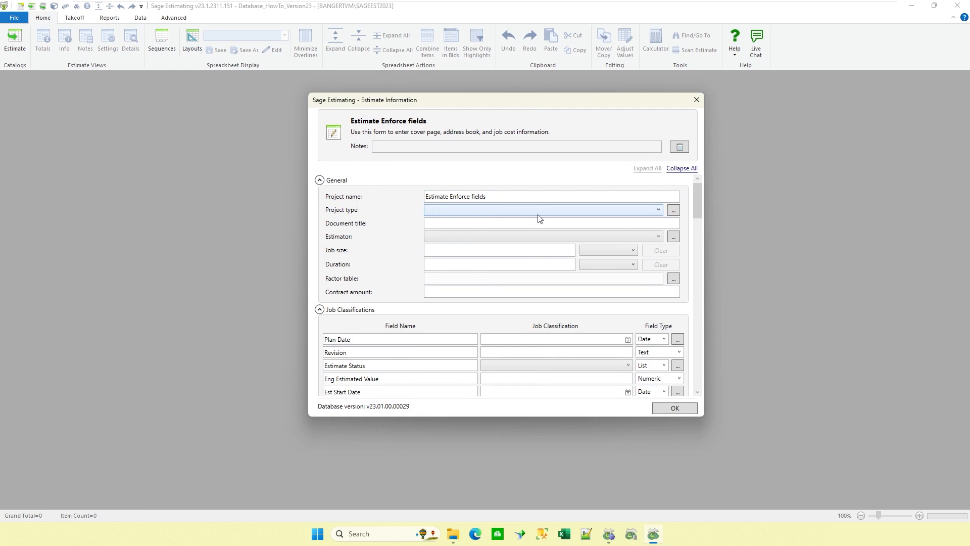
# - Set the estimate's project type to Grocery Stores
pyautogui.click(662, 213)
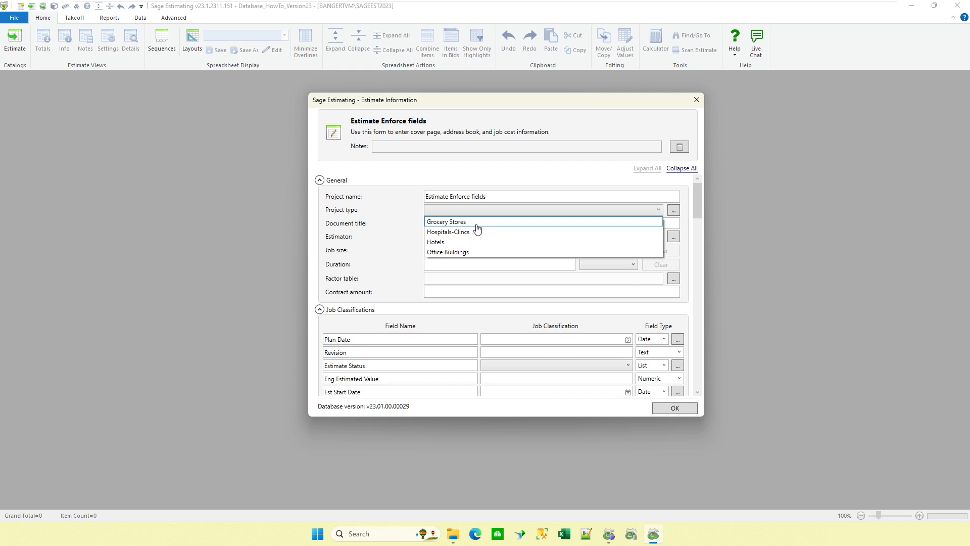
pyautogui.click(439, 222)
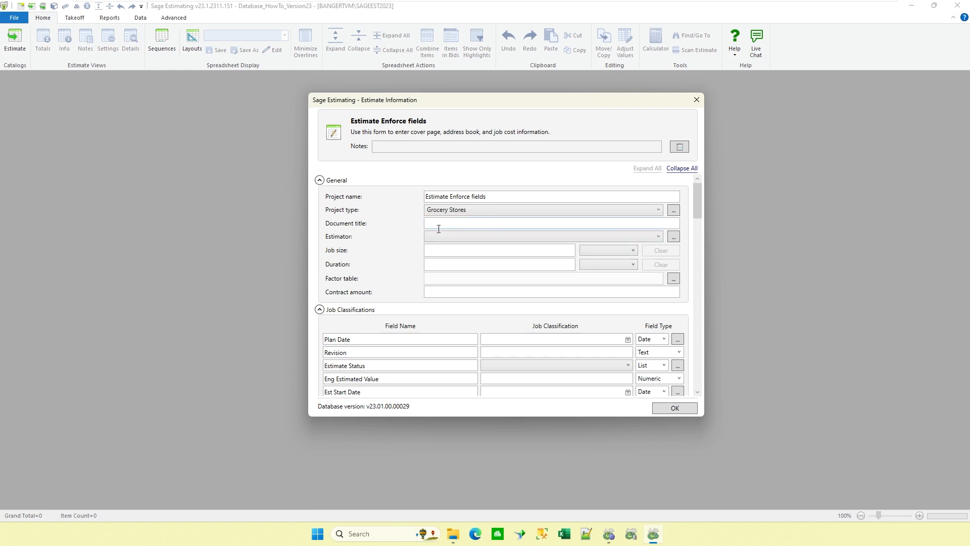
pyautogui.click(437, 222)
# - Add the value Retail Stores to the estimate's Project Type list and accept the list values
pyautogui.click(675, 215)
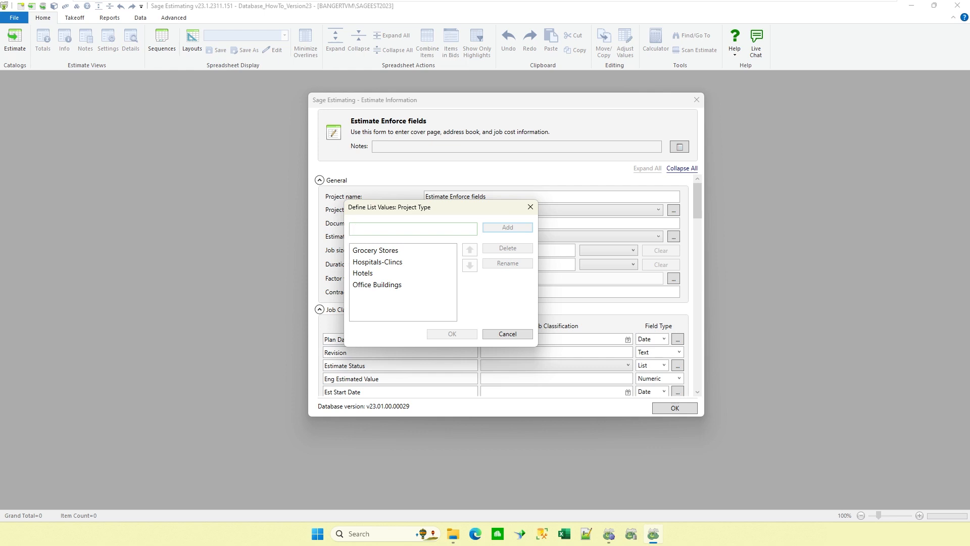
pyautogui.write('Retail')
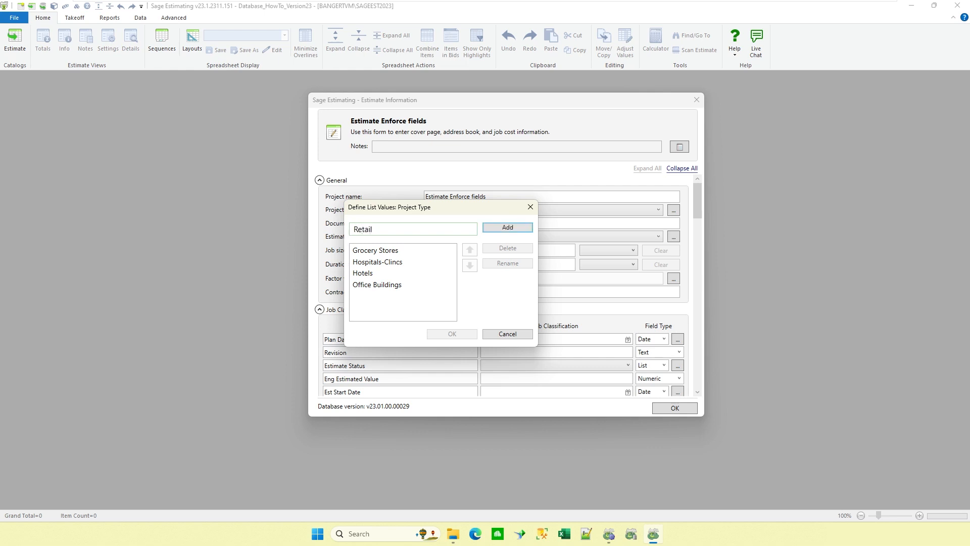
pyautogui.write(' Stores')
pyautogui.press('Return')
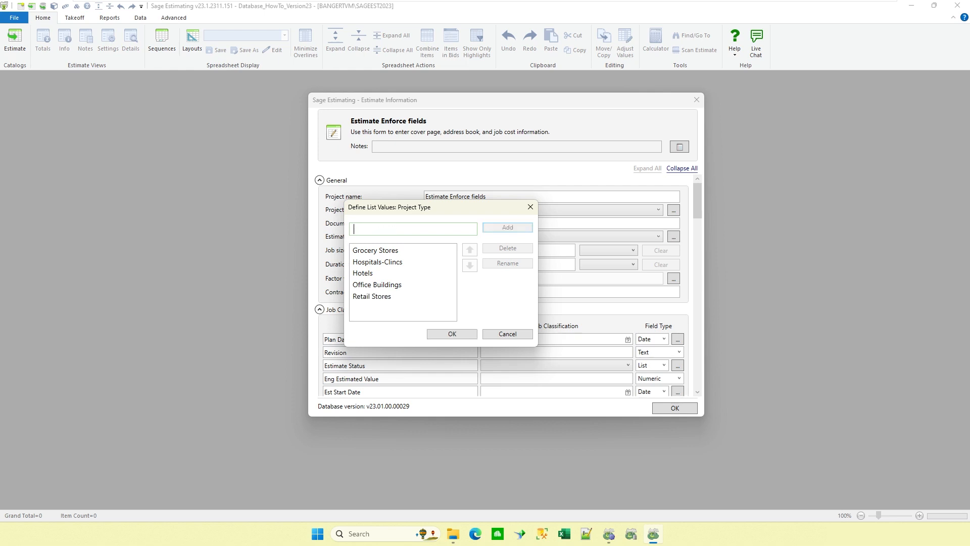
pyautogui.click(454, 334)
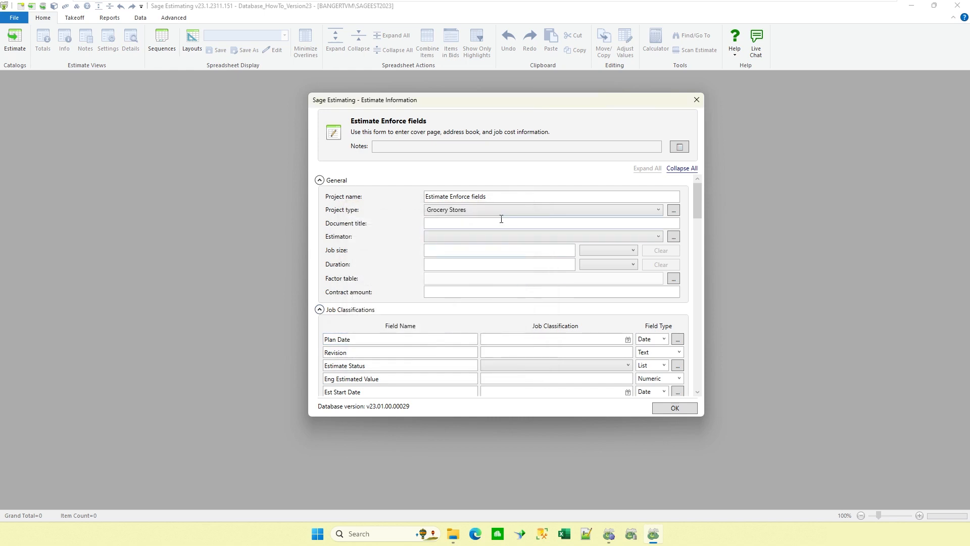
# - Set the project type to Retail Stores and choose the first listed estimator
pyautogui.click(515, 216)
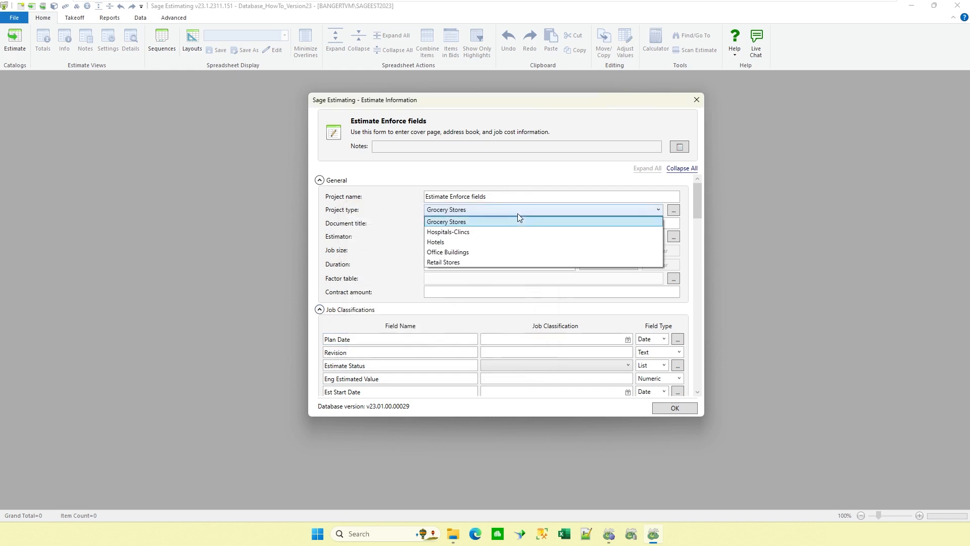
pyautogui.click(465, 262)
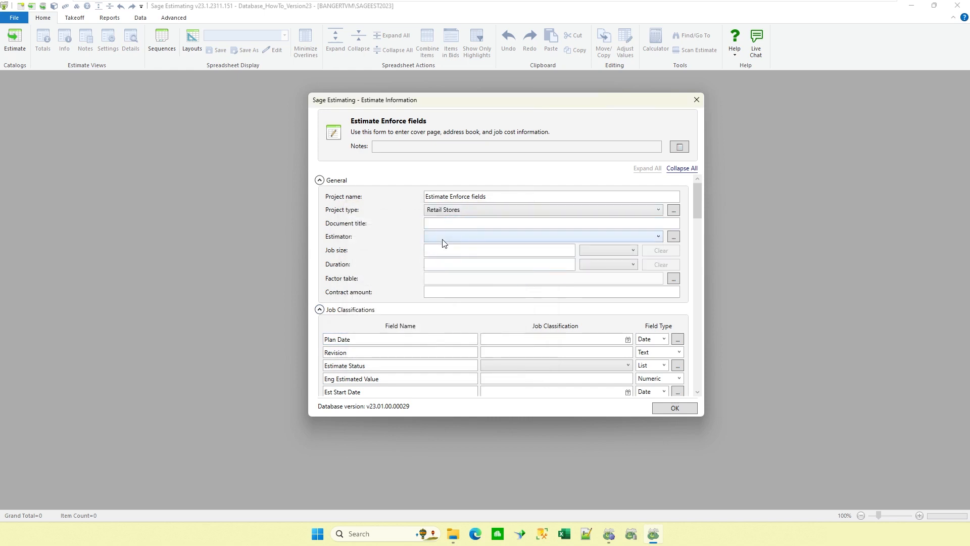
pyautogui.click(442, 239)
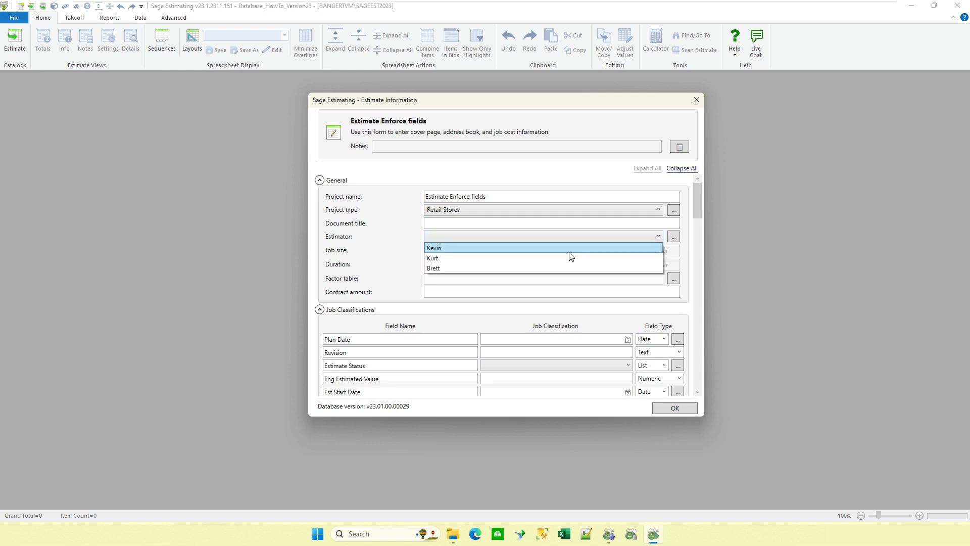
pyautogui.click(475, 252)
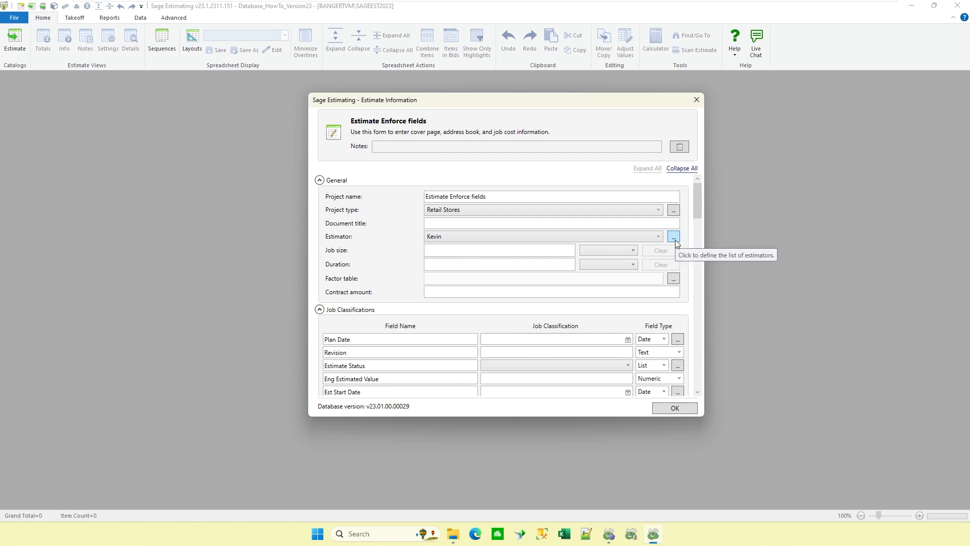
# - In the job classifications, set Plan Date to 10/01/2023 and enter Revision A as the Revision
pyautogui.scroll(-4, 676, 240)
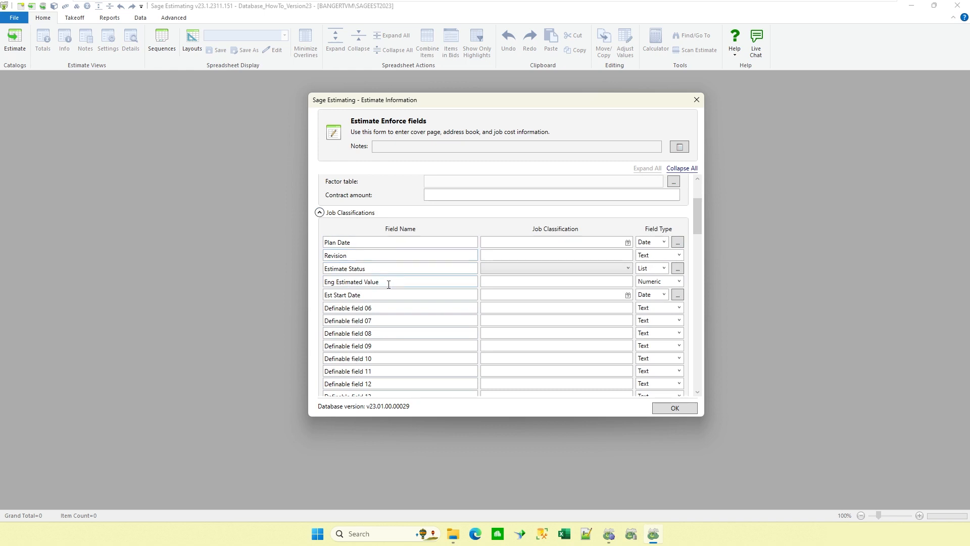
pyautogui.click(628, 243)
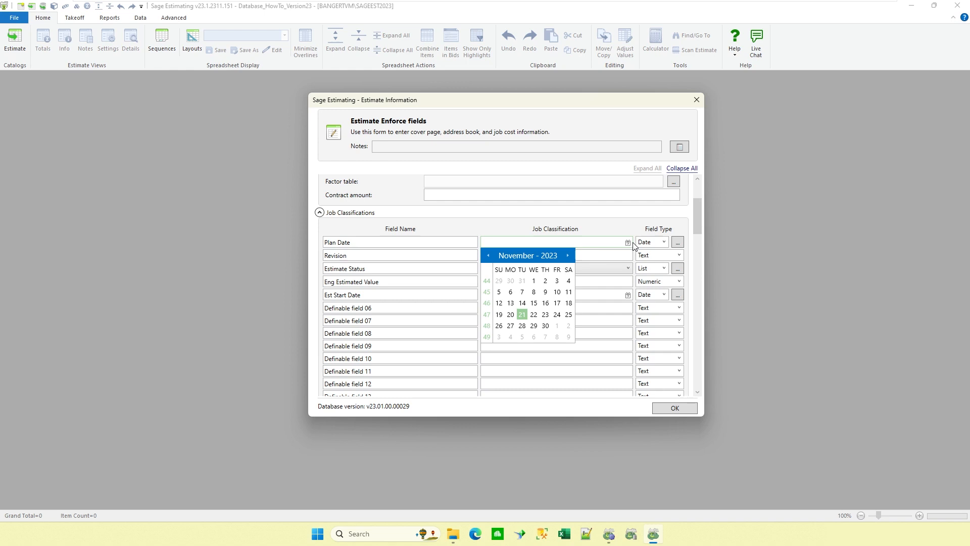
pyautogui.click(488, 256)
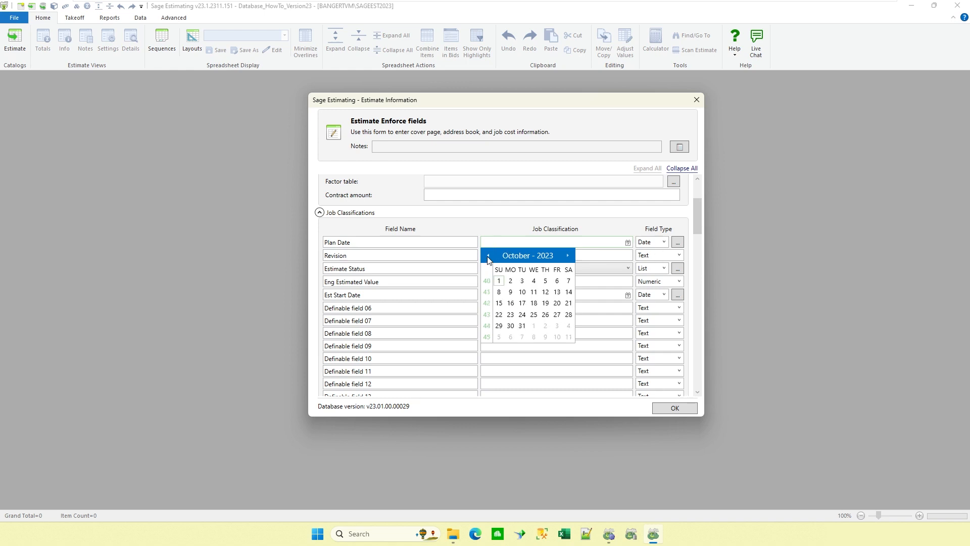
pyautogui.click(499, 281)
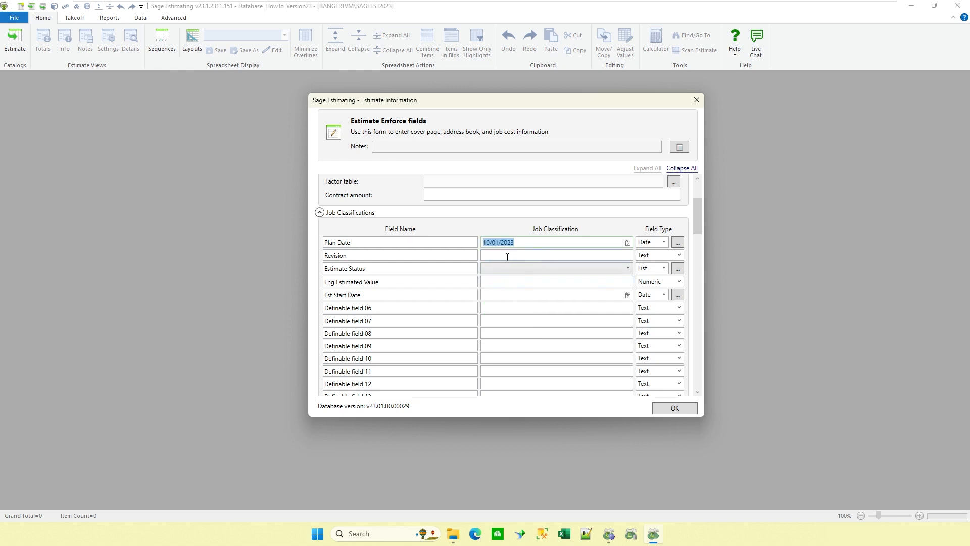
pyautogui.click(507, 257)
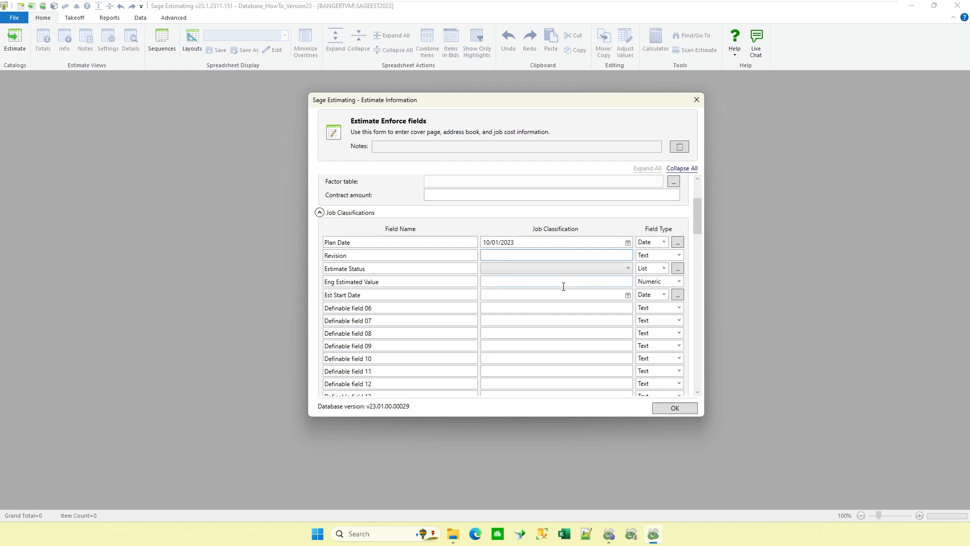
pyautogui.write('Revision A')
# - Set Estimate Status to Building Estimate, and review the field's list definition without changing it
pyautogui.click(506, 269)
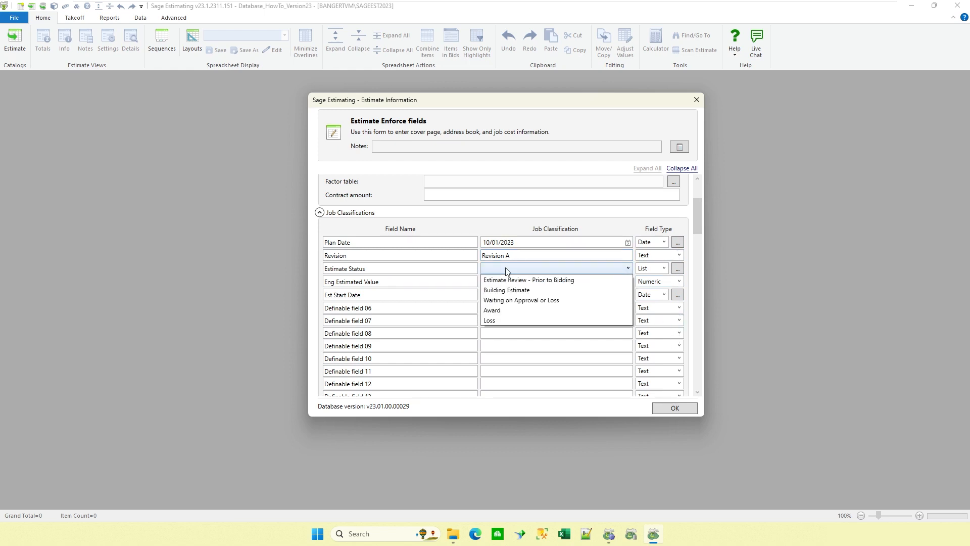
pyautogui.click(507, 270)
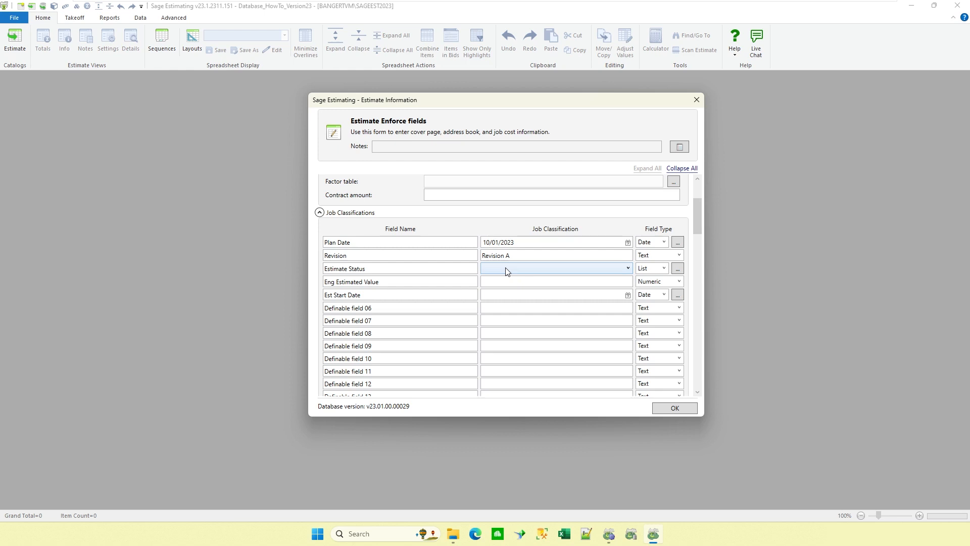
pyautogui.click(563, 270)
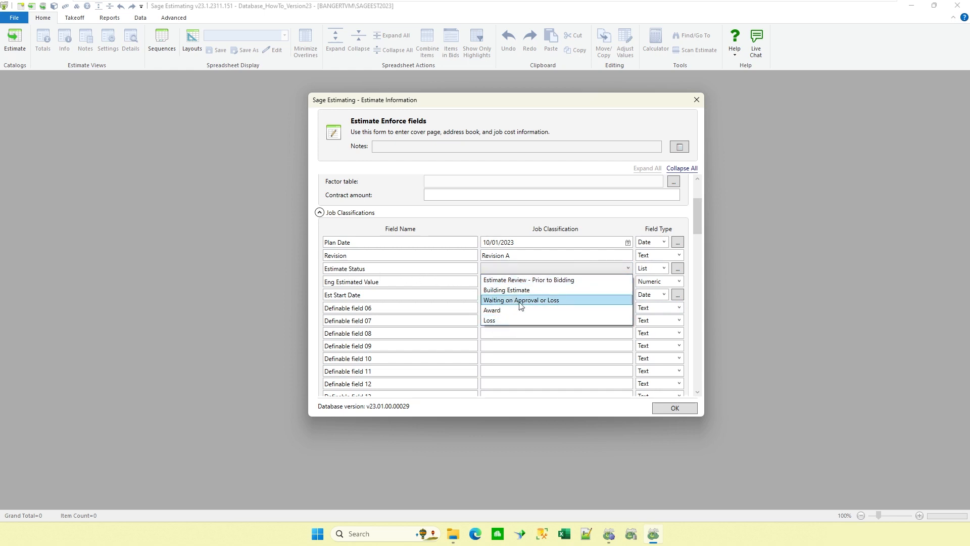
pyautogui.click(530, 291)
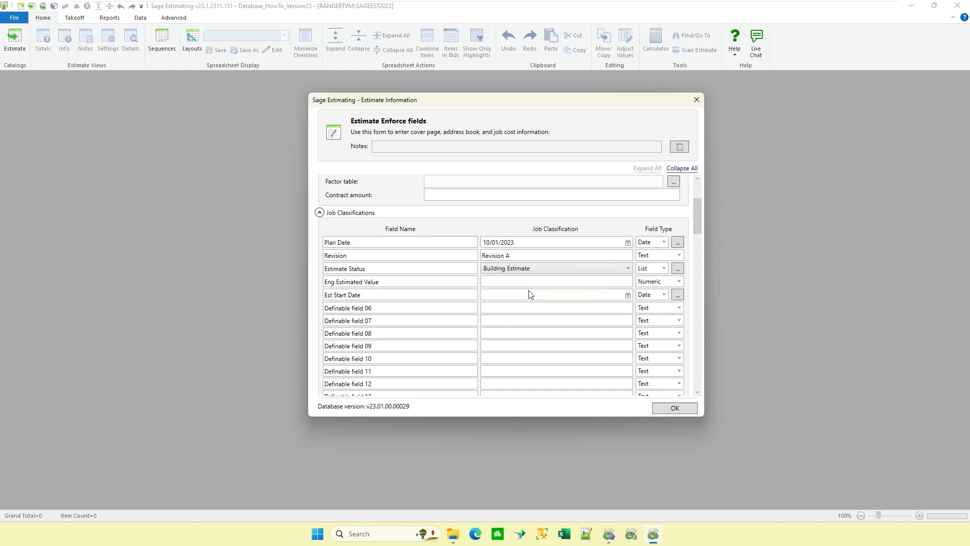
pyautogui.click(680, 273)
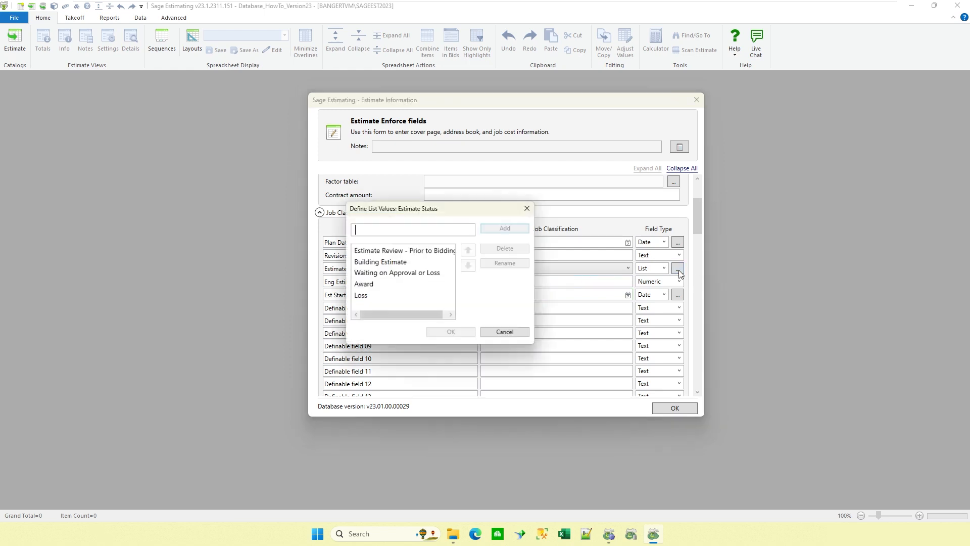
pyautogui.click(511, 334)
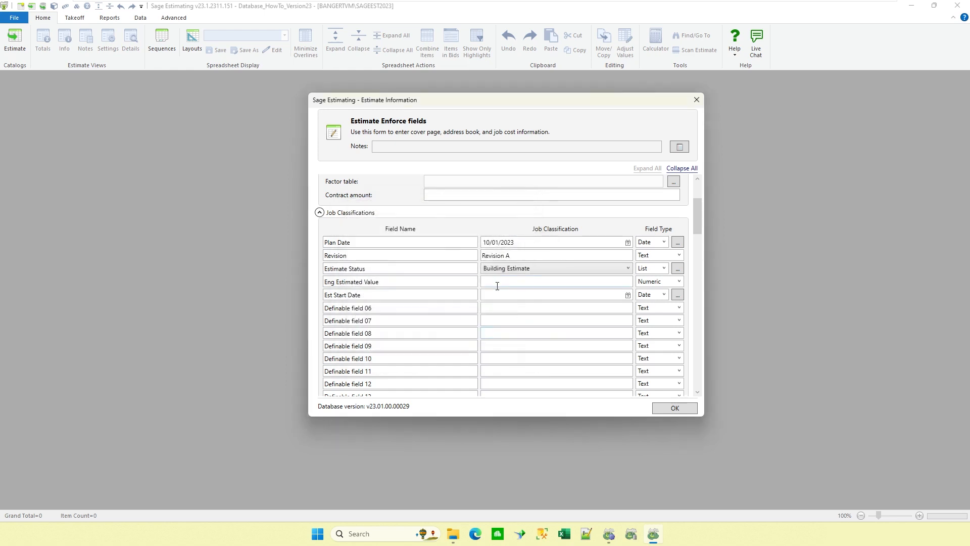
# - Enter 1200000 as the Eng Estimated Value in the job classifications
pyautogui.click(497, 281)
pyautogui.write('1200000')
pyautogui.press('Tab')
# - Set the Est Start Date job classification to February 04, 2024 from its calendar
pyautogui.click(493, 295)
pyautogui.click(628, 297)
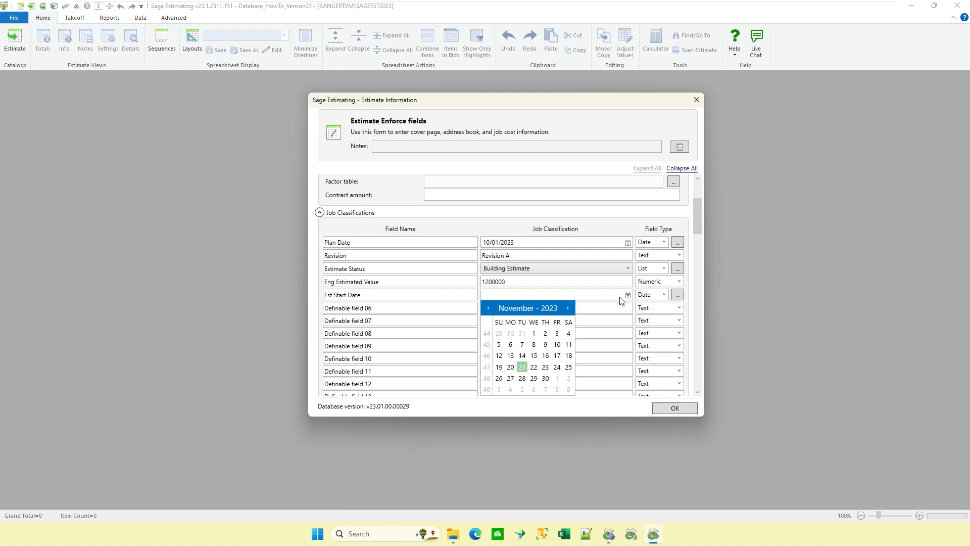
pyautogui.click(569, 309)
pyautogui.click(568, 308)
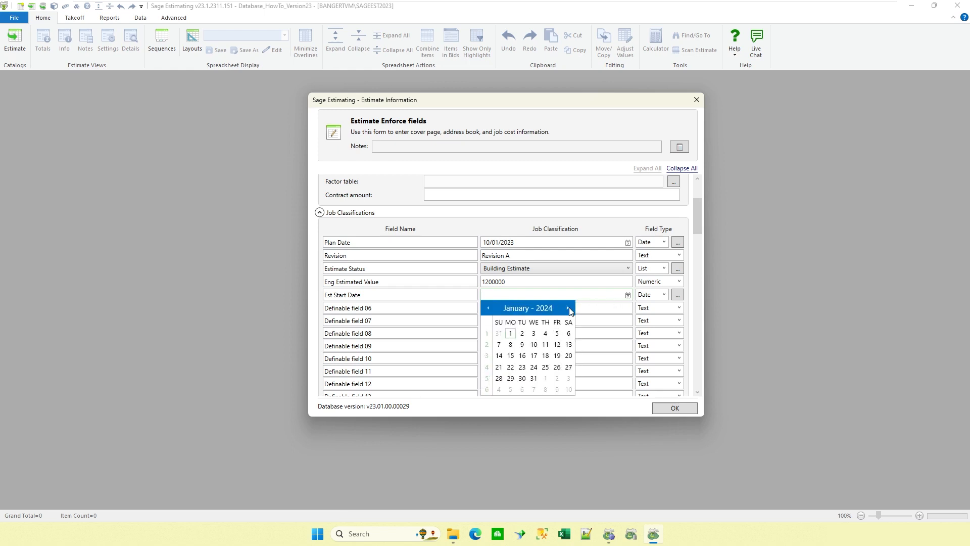
pyautogui.click(568, 308)
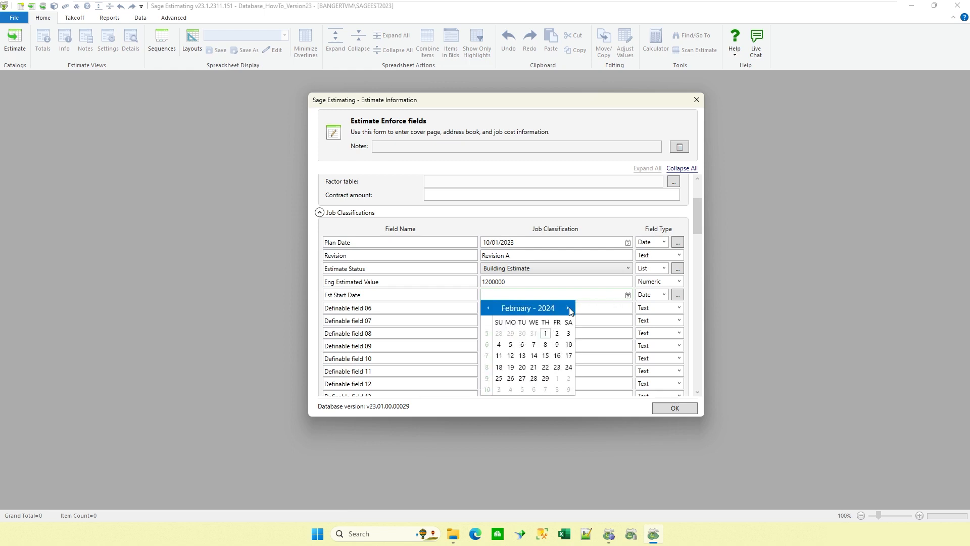
pyautogui.click(499, 344)
pyautogui.click(541, 310)
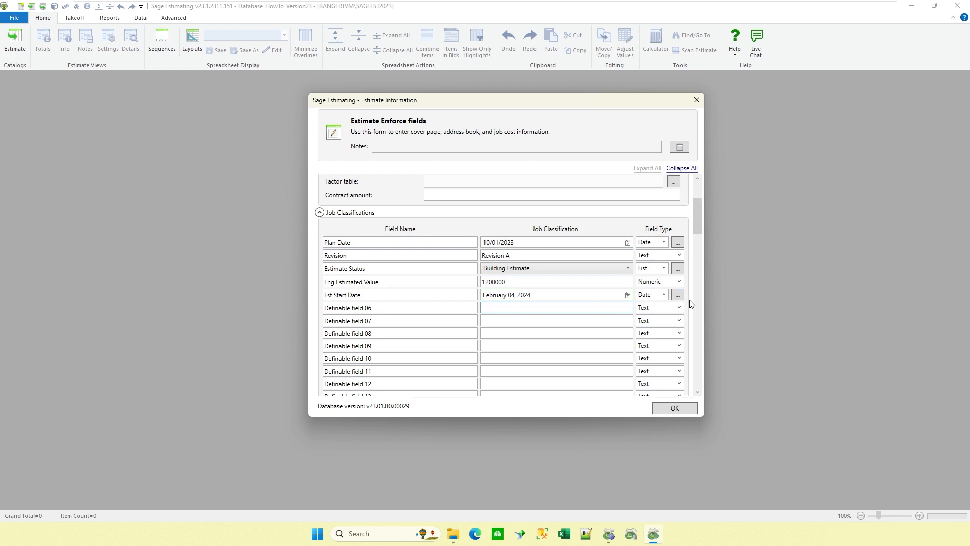
# - Review the date formats available for Est Start Date and cancel without choosing another one
pyautogui.click(677, 295)
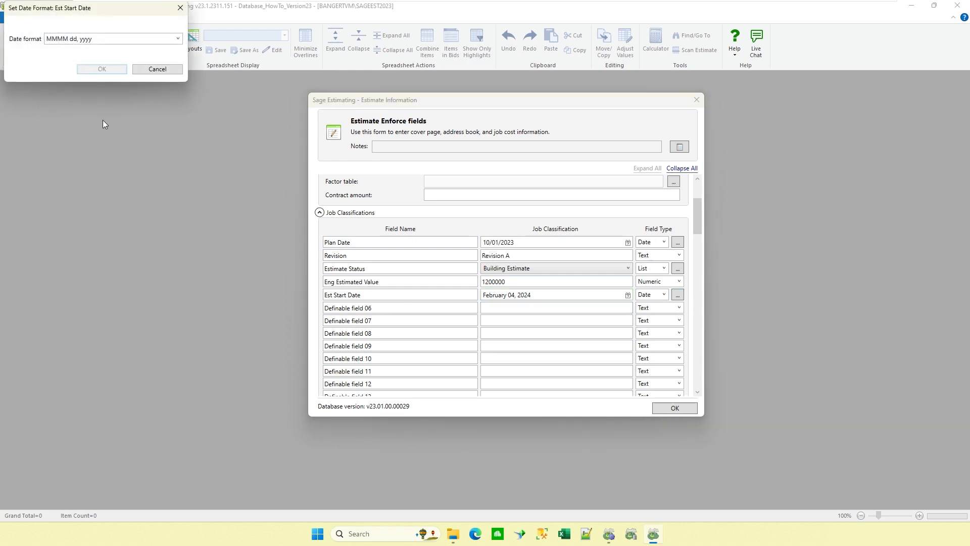
pyautogui.click(178, 39)
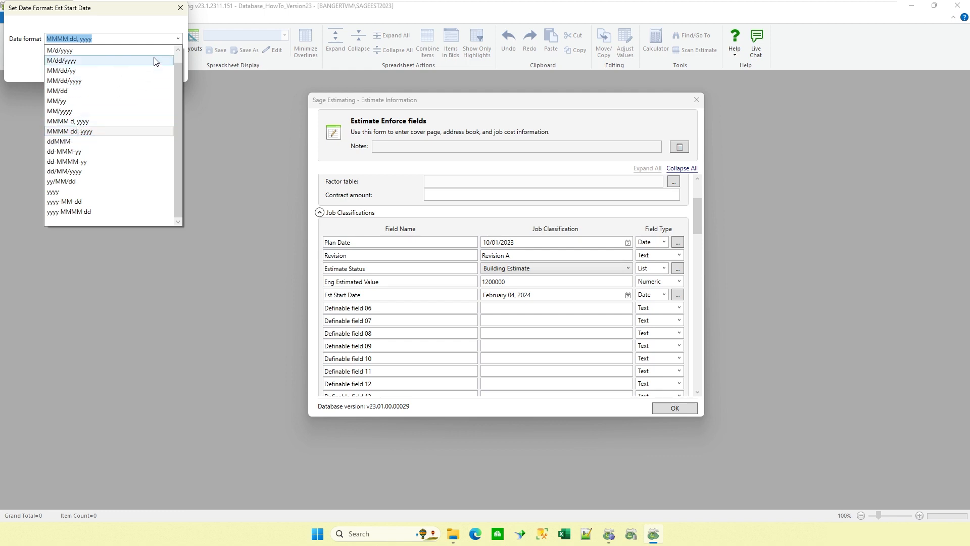
pyautogui.click(133, 26)
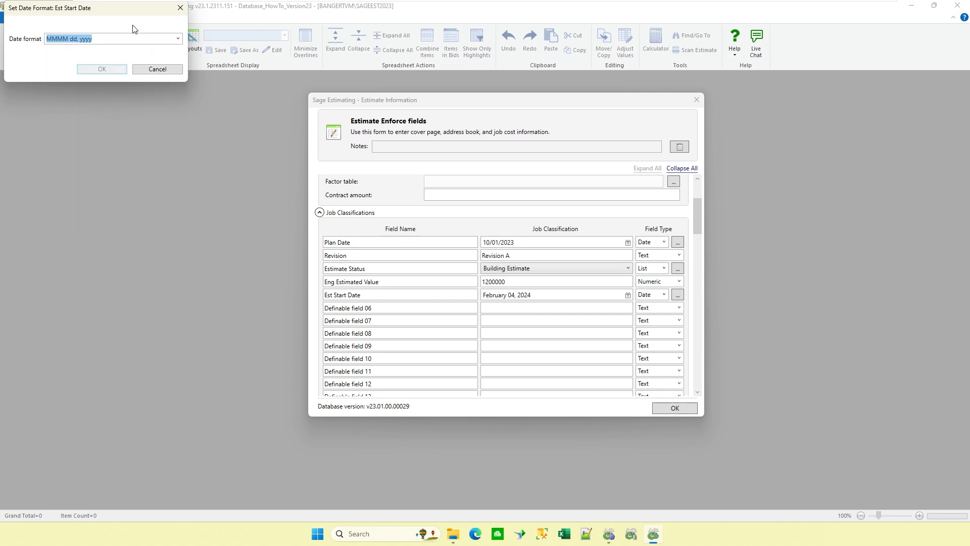
pyautogui.click(157, 69)
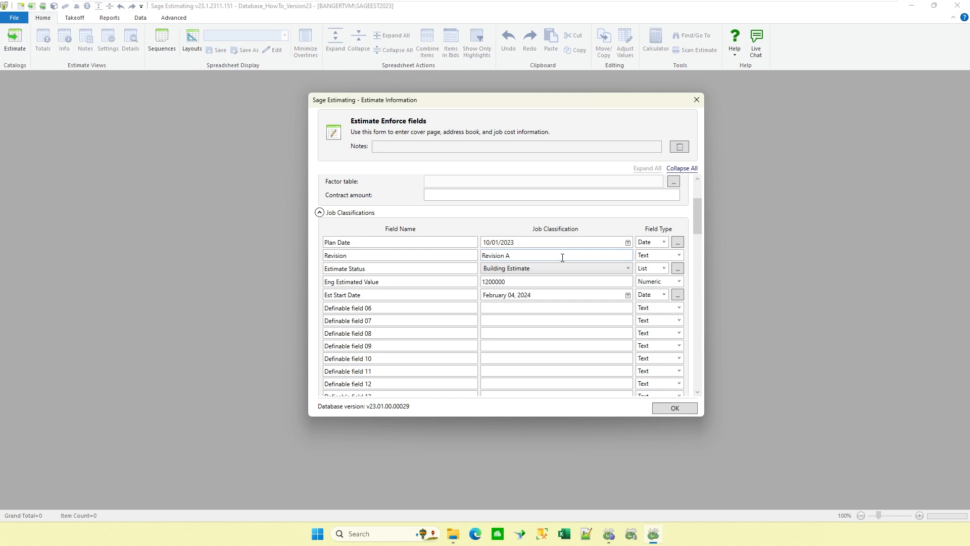
# - Look over the Definable field 06 row and the Estimate Status choices without choosing another status
pyautogui.click(532, 306)
pyautogui.moveTo(385, 310); pyautogui.dragTo(292, 310)
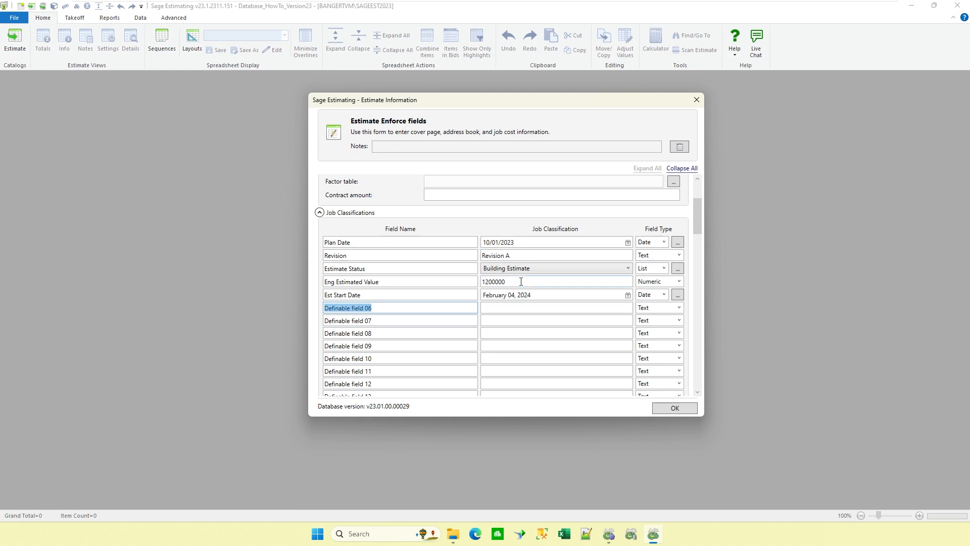
pyautogui.click(544, 269)
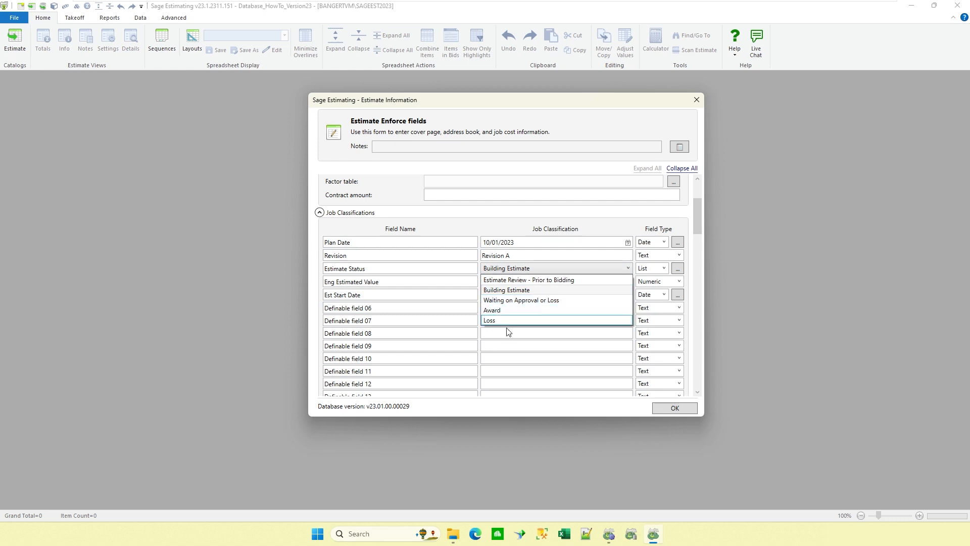
pyautogui.click(521, 269)
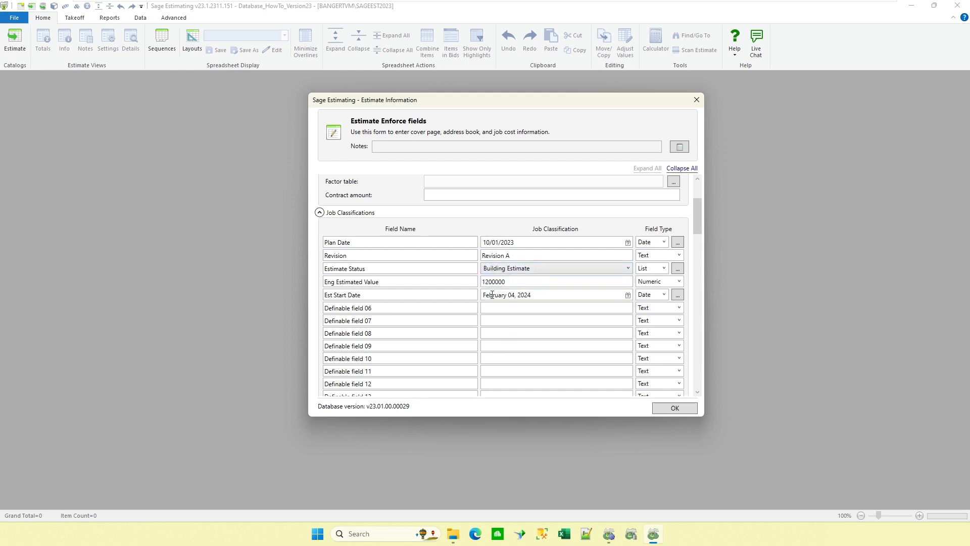